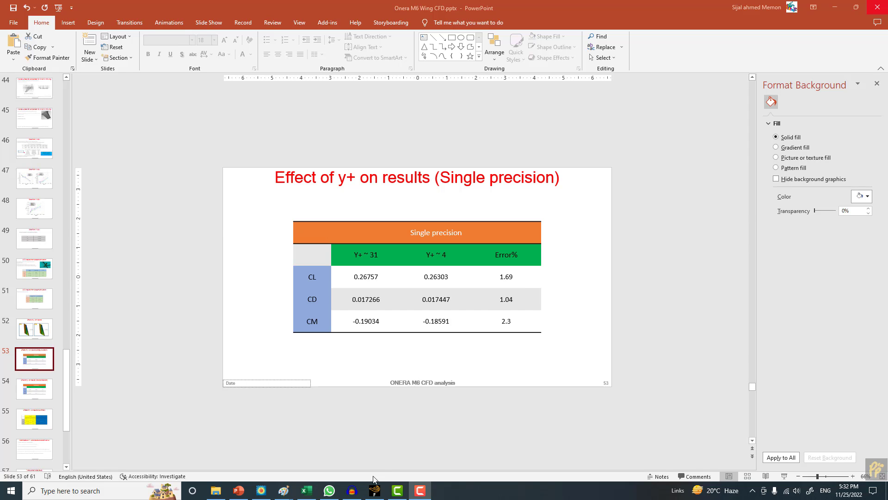
Step: Close the XY plot window and change the General solver type from Density-Based to Pressure-Based
{"action": "left_click", "coordinate": [375, 490]}
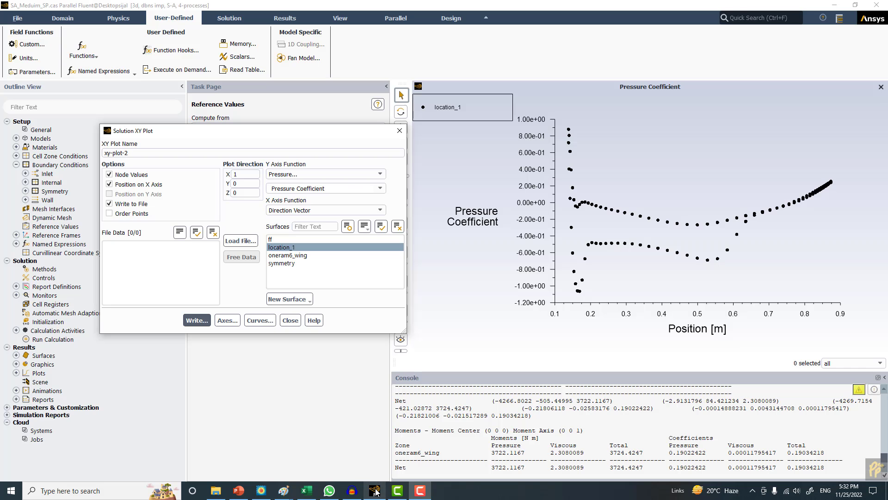
{"action": "left_click", "coordinate": [400, 131]}
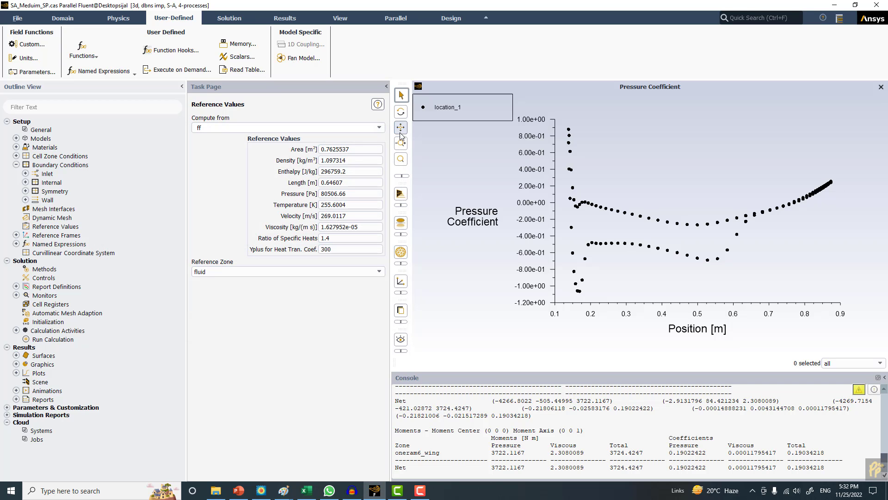
{"action": "left_click", "coordinate": [47, 133]}
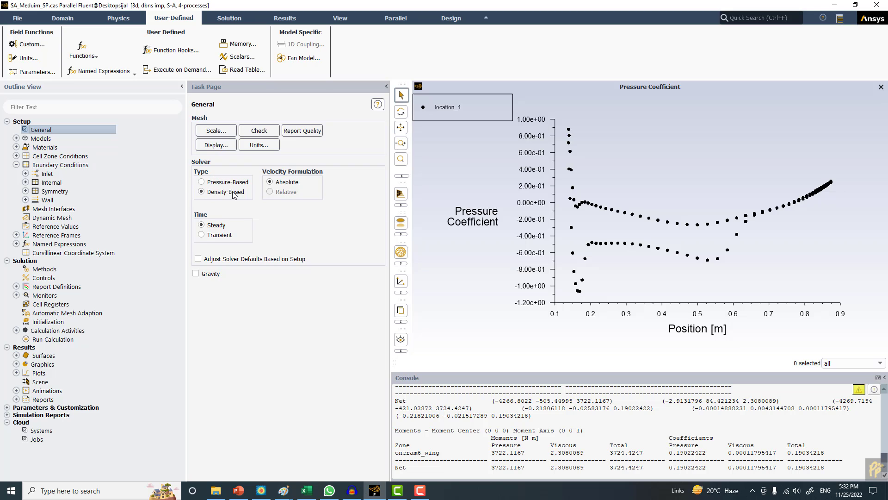
{"action": "left_click", "coordinate": [207, 182]}
Step: Review the Solution Methods pressure-velocity coupling schemes and keep Coupled
{"action": "left_click", "coordinate": [42, 270]}
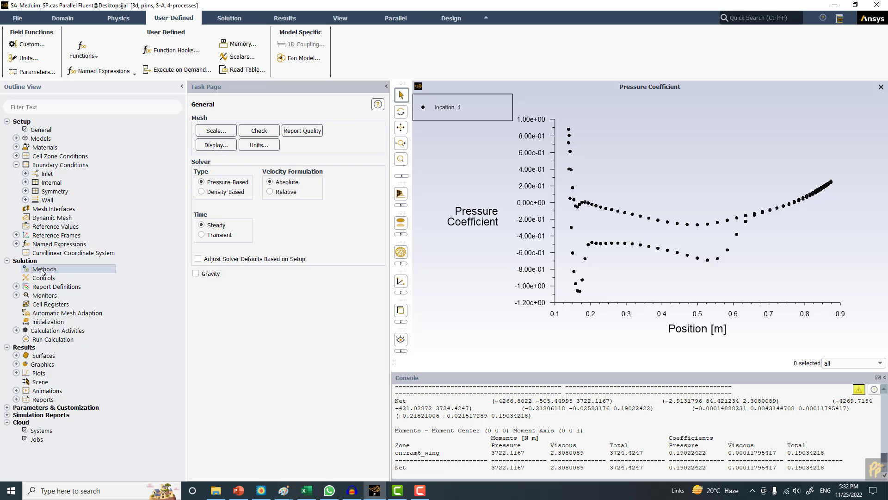
{"action": "left_click", "coordinate": [237, 138]}
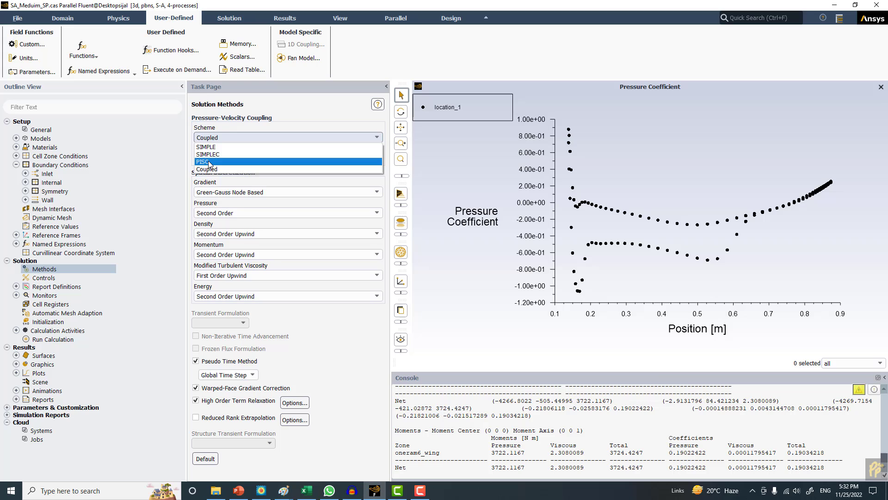
{"action": "left_click", "coordinate": [875, 468]}
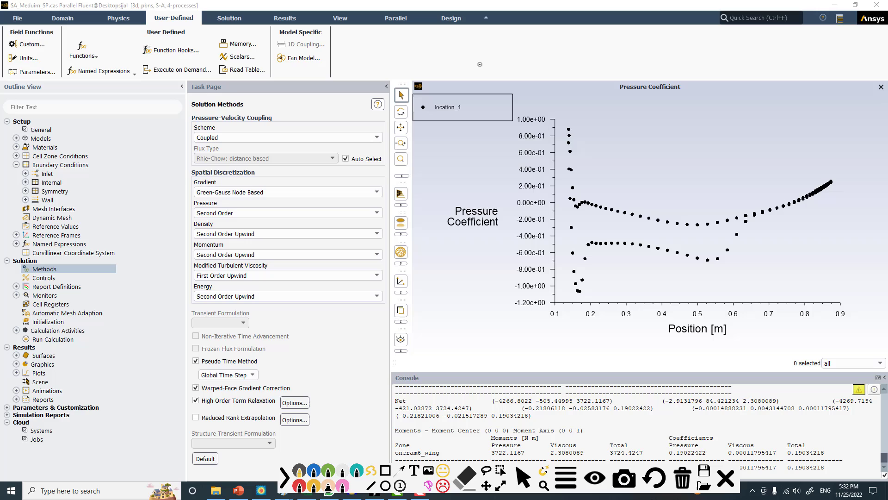
Step: Handwrite Simple, simplec, Piso (transient) and Coupled solver over the Fluent window
{"action": "mouse_move", "coordinate": [472, 51]}
{"action": "left_mouse_down"}
{"action": "mouse_move", "coordinate": [465, 68]}
{"action": "mouse_move", "coordinate": [482, 66]}
{"action": "left_mouse_up"}
{"action": "mouse_move", "coordinate": [488, 66]}
{"action": "left_mouse_down"}
{"action": "mouse_move", "coordinate": [513, 56]}
{"action": "mouse_move", "coordinate": [516, 68]}
{"action": "mouse_move", "coordinate": [542, 64]}
{"action": "left_mouse_up"}
{"action": "mouse_move", "coordinate": [598, 42]}
{"action": "left_mouse_down"}
{"action": "mouse_move", "coordinate": [591, 58]}
{"action": "mouse_move", "coordinate": [607, 56]}
{"action": "left_mouse_up"}
{"action": "left_click_drag", "start_coordinate": [611, 46], "coordinate": [634, 63]}
{"action": "left_click_drag", "start_coordinate": [632, 46], "coordinate": [647, 56]}
{"action": "mouse_move", "coordinate": [649, 51]}
{"action": "left_mouse_down"}
{"action": "mouse_move", "coordinate": [659, 46]}
{"action": "mouse_move", "coordinate": [662, 55]}
{"action": "left_mouse_up"}
{"action": "mouse_move", "coordinate": [673, 42]}
{"action": "left_mouse_down"}
{"action": "mouse_move", "coordinate": [709, 56]}
{"action": "mouse_move", "coordinate": [710, 45]}
{"action": "left_mouse_up"}
{"action": "mouse_move", "coordinate": [721, 42]}
{"action": "left_mouse_down"}
{"action": "mouse_move", "coordinate": [722, 54]}
{"action": "mouse_move", "coordinate": [744, 37]}
{"action": "mouse_move", "coordinate": [739, 47]}
{"action": "left_mouse_up"}
{"action": "left_click_drag", "start_coordinate": [729, 57], "coordinate": [722, 74]}
{"action": "mouse_move", "coordinate": [738, 54]}
{"action": "left_mouse_down"}
{"action": "mouse_move", "coordinate": [781, 55]}
{"action": "mouse_move", "coordinate": [802, 60]}
{"action": "mouse_move", "coordinate": [824, 64]}
{"action": "left_mouse_up"}
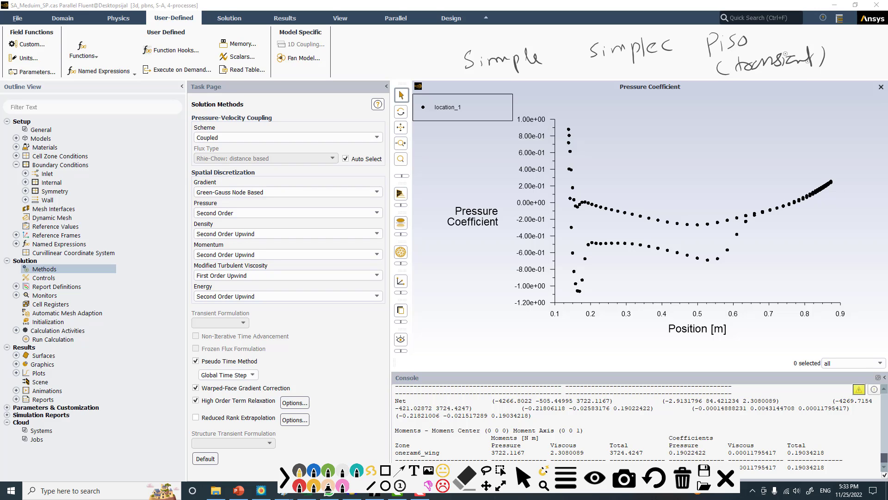
{"action": "mouse_move", "coordinate": [596, 119]}
{"action": "left_mouse_down"}
{"action": "mouse_move", "coordinate": [619, 134]}
{"action": "mouse_move", "coordinate": [634, 121]}
{"action": "mouse_move", "coordinate": [637, 133]}
{"action": "mouse_move", "coordinate": [644, 118]}
{"action": "mouse_move", "coordinate": [666, 128]}
{"action": "mouse_move", "coordinate": [673, 108]}
{"action": "mouse_move", "coordinate": [719, 122]}
{"action": "mouse_move", "coordinate": [776, 102]}
{"action": "left_mouse_up"}
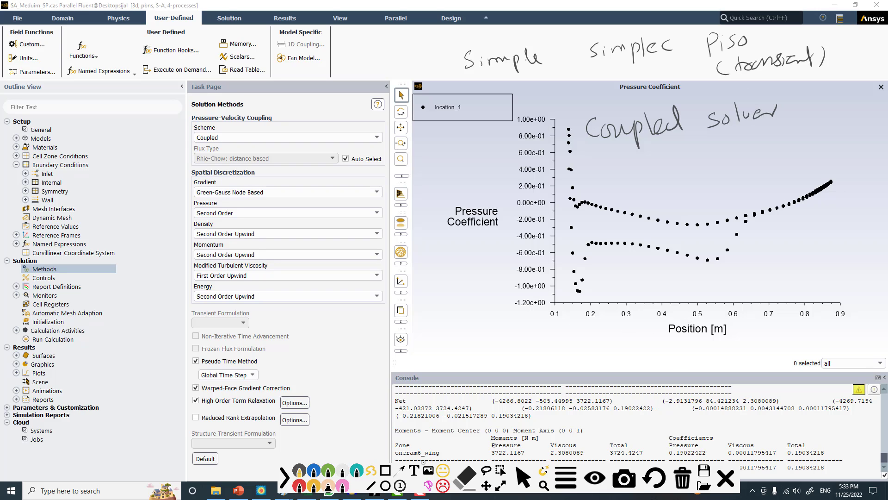
Step: In red, add 0.8395, Mach < 0.3 and transonic notes, and underline the scheme names
{"action": "left_click", "coordinate": [300, 486]}
{"action": "left_click_drag", "start_coordinate": [660, 164], "coordinate": [729, 161]}
{"action": "left_click", "coordinate": [668, 168]}
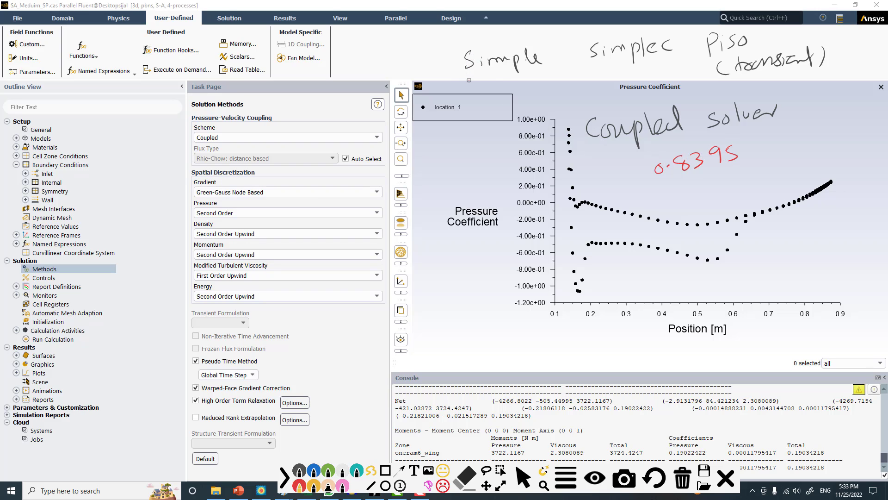
{"action": "left_click_drag", "start_coordinate": [468, 80], "coordinate": [529, 62]}
{"action": "left_click_drag", "start_coordinate": [595, 65], "coordinate": [643, 58]}
{"action": "left_click_drag", "start_coordinate": [717, 60], "coordinate": [744, 55]}
{"action": "left_click_drag", "start_coordinate": [753, 44], "coordinate": [832, 41]}
{"action": "left_click", "coordinate": [826, 37]}
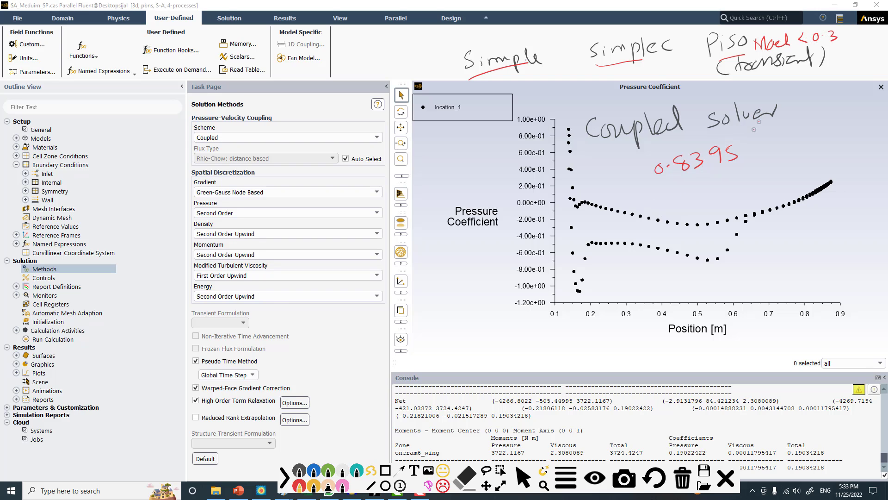
{"action": "mouse_move", "coordinate": [753, 137]}
{"action": "left_mouse_down"}
{"action": "mouse_move", "coordinate": [772, 136]}
{"action": "mouse_move", "coordinate": [823, 119]}
{"action": "left_mouse_up"}
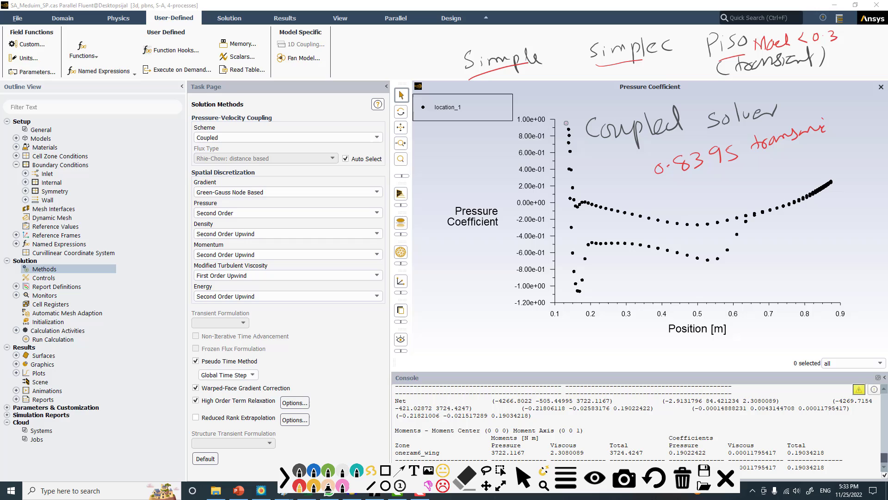
Step: In red, tick Coupled solver, write Continuity + Momentum with P, U1, U2, and underline them
{"action": "left_click_drag", "start_coordinate": [572, 124], "coordinate": [595, 99]}
{"action": "mouse_move", "coordinate": [425, 257]}
{"action": "left_mouse_down"}
{"action": "mouse_move", "coordinate": [474, 263]}
{"action": "mouse_move", "coordinate": [469, 250]}
{"action": "mouse_move", "coordinate": [503, 250]}
{"action": "mouse_move", "coordinate": [507, 236]}
{"action": "mouse_move", "coordinate": [519, 246]}
{"action": "mouse_move", "coordinate": [526, 238]}
{"action": "mouse_move", "coordinate": [524, 246]}
{"action": "mouse_move", "coordinate": [604, 230]}
{"action": "mouse_move", "coordinate": [625, 236]}
{"action": "mouse_move", "coordinate": [627, 222]}
{"action": "mouse_move", "coordinate": [692, 214]}
{"action": "mouse_move", "coordinate": [736, 195]}
{"action": "left_mouse_up"}
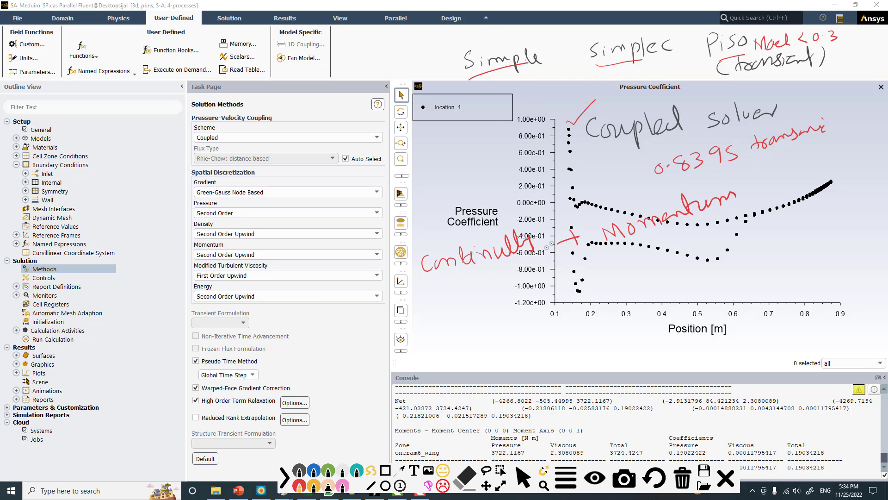
{"action": "mouse_move", "coordinate": [511, 264]}
{"action": "left_mouse_down"}
{"action": "mouse_move", "coordinate": [529, 274]}
{"action": "mouse_move", "coordinate": [580, 267]}
{"action": "mouse_move", "coordinate": [602, 241]}
{"action": "left_mouse_up"}
{"action": "mouse_move", "coordinate": [601, 215]}
{"action": "left_mouse_down"}
{"action": "mouse_move", "coordinate": [554, 220]}
{"action": "mouse_move", "coordinate": [543, 239]}
{"action": "left_mouse_up"}
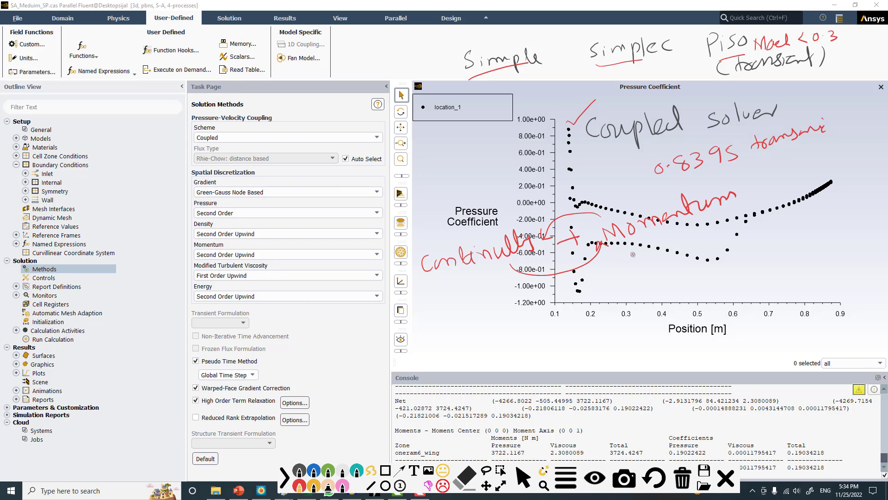
{"action": "mouse_move", "coordinate": [620, 264]}
{"action": "left_mouse_down"}
{"action": "mouse_move", "coordinate": [625, 279]}
{"action": "mouse_move", "coordinate": [622, 268]}
{"action": "mouse_move", "coordinate": [641, 282]}
{"action": "left_mouse_up"}
{"action": "mouse_move", "coordinate": [652, 252]}
{"action": "left_mouse_down"}
{"action": "mouse_move", "coordinate": [693, 259]}
{"action": "mouse_move", "coordinate": [700, 237]}
{"action": "mouse_move", "coordinate": [706, 249]}
{"action": "mouse_move", "coordinate": [713, 237]}
{"action": "mouse_move", "coordinate": [715, 255]}
{"action": "mouse_move", "coordinate": [748, 233]}
{"action": "left_mouse_up"}
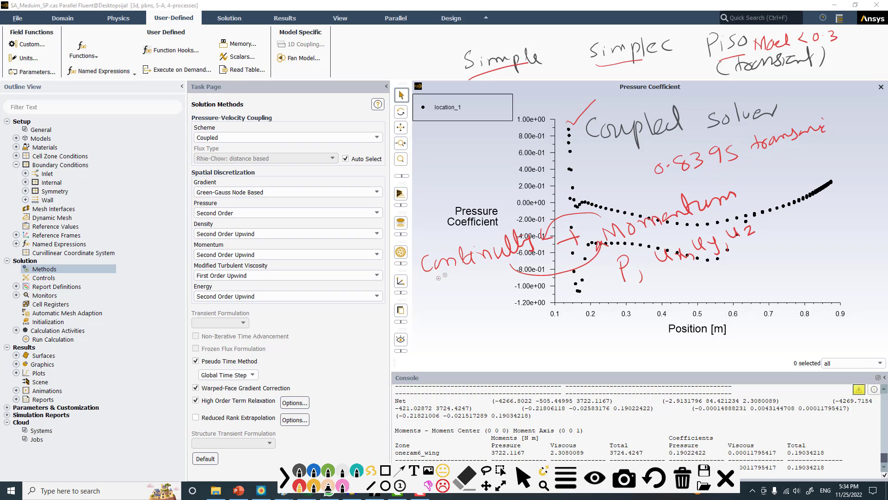
{"action": "left_click_drag", "start_coordinate": [438, 277], "coordinate": [528, 239]}
{"action": "left_click_drag", "start_coordinate": [629, 240], "coordinate": [733, 208]}
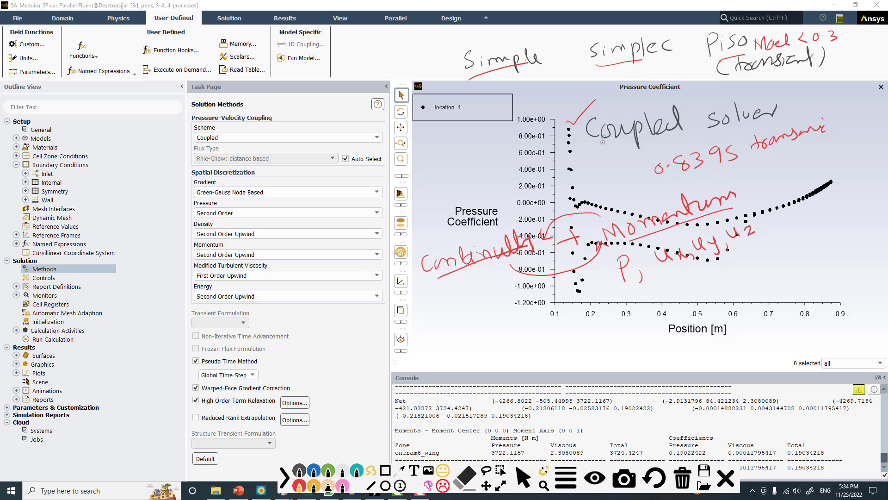
{"action": "left_click_drag", "start_coordinate": [602, 150], "coordinate": [762, 119]}
Step: Clear the notes and initialize the flow with Standard Initialization computed from ff
{"action": "left_click", "coordinate": [680, 483]}
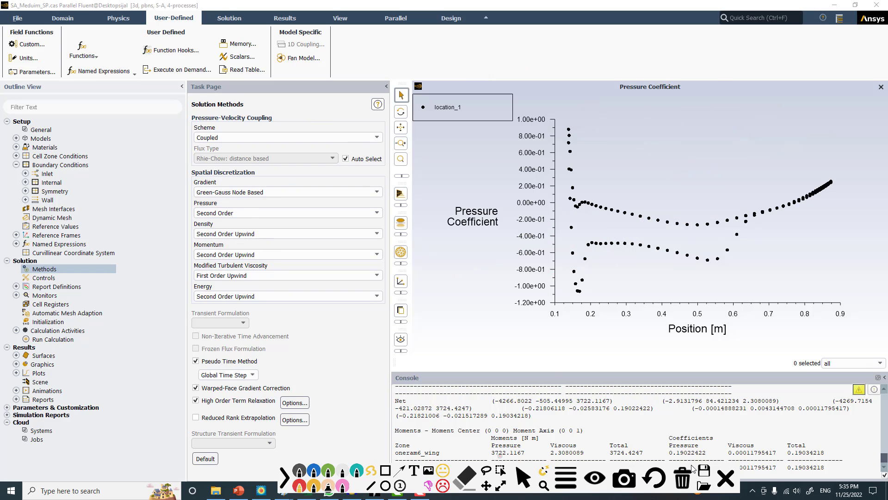
{"action": "left_click", "coordinate": [725, 478]}
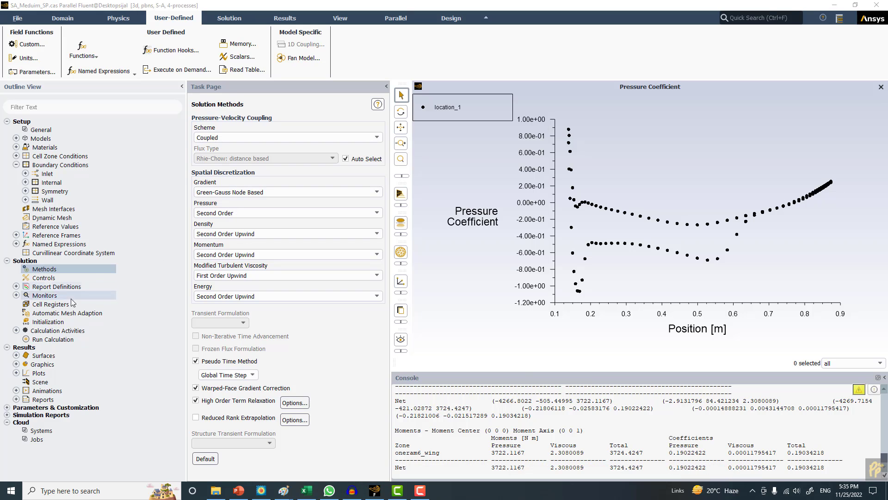
{"action": "left_click", "coordinate": [49, 322]}
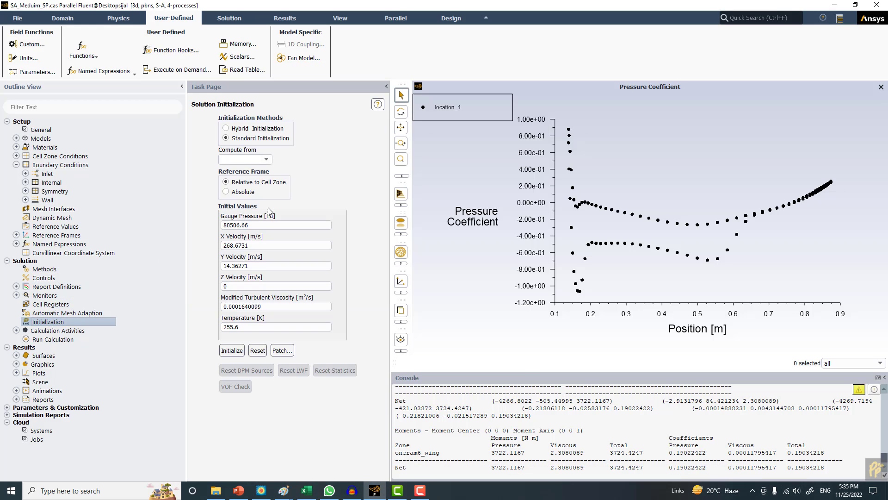
{"action": "left_click", "coordinate": [266, 160]}
{"action": "left_click", "coordinate": [231, 169]}
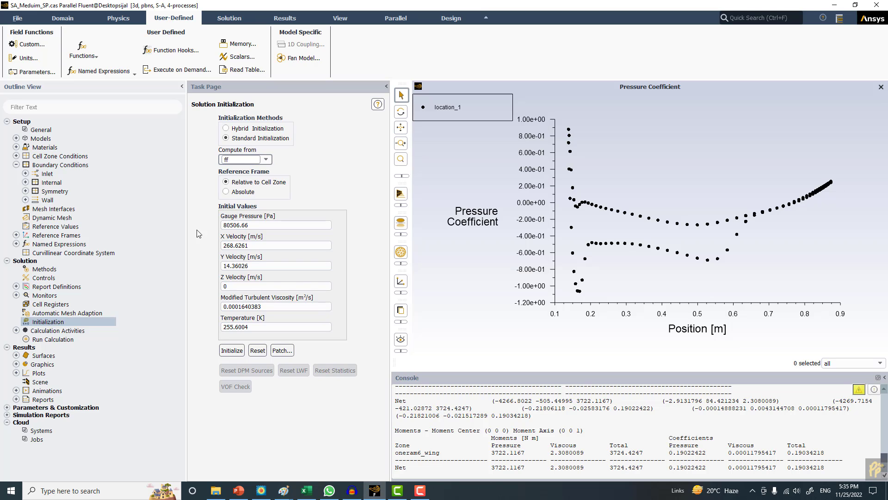
{"action": "left_click", "coordinate": [230, 347]}
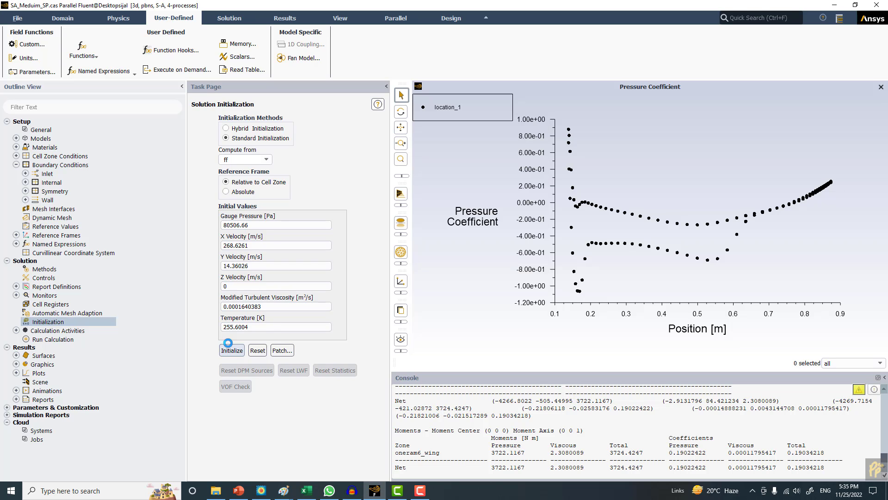
Step: In PowerPoint, go to the slide 55 Summary table and select its Single precision column
{"action": "left_click", "coordinate": [238, 491]}
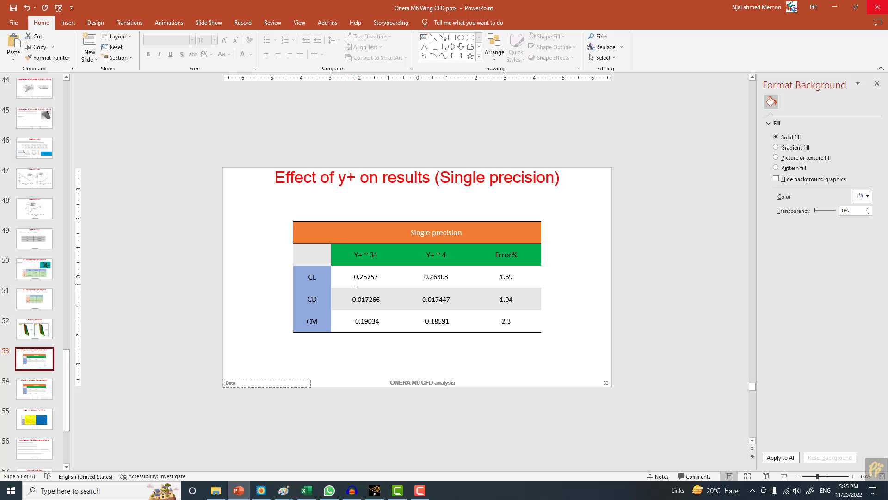
{"action": "scroll", "coordinate": [361, 287], "scroll_direction": "up", "scroll_amount": 6, "text": "ctrl"}
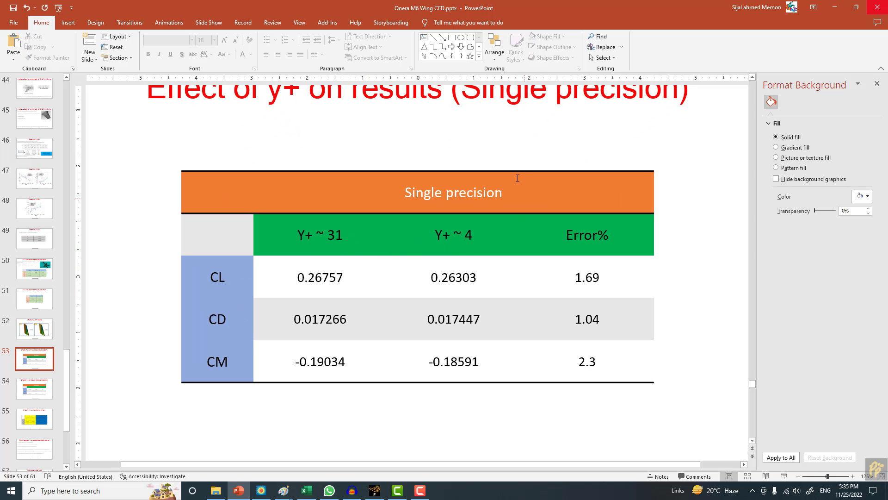
{"action": "scroll", "coordinate": [485, 290], "scroll_direction": "down", "scroll_amount": 1}
{"action": "scroll", "coordinate": [484, 287], "scroll_direction": "down", "scroll_amount": 2, "text": "ctrl"}
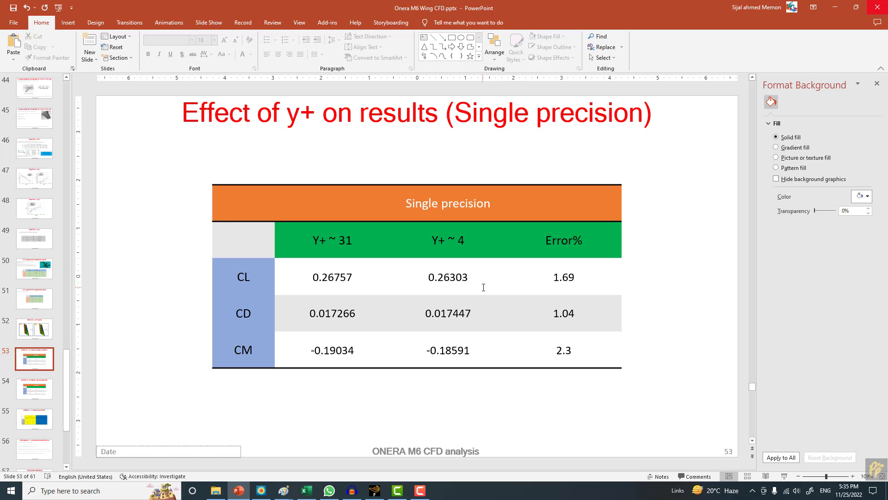
{"action": "scroll", "coordinate": [482, 283], "scroll_direction": "down", "scroll_amount": 2}
{"action": "scroll", "coordinate": [481, 283], "scroll_direction": "down", "scroll_amount": 1}
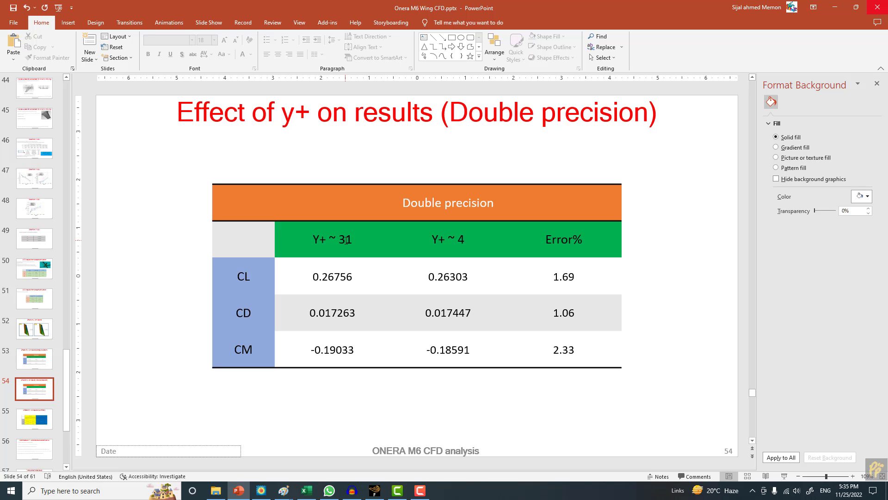
{"action": "scroll", "coordinate": [346, 240], "scroll_direction": "down", "scroll_amount": 1}
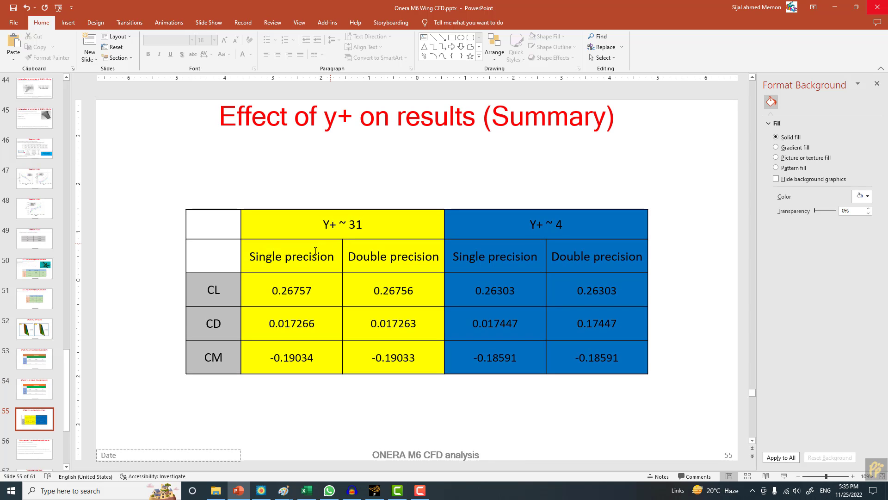
{"action": "left_click_drag", "start_coordinate": [253, 256], "coordinate": [294, 365]}
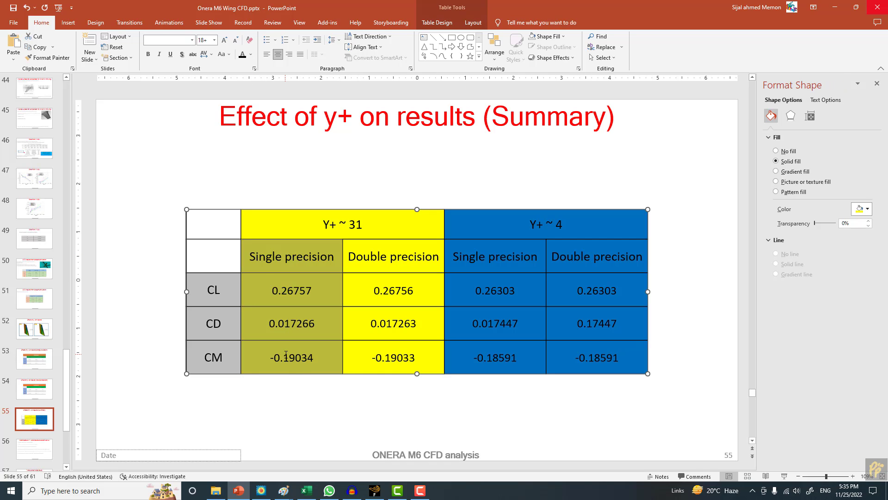
Step: Start the Fluent calculation from Run Calculation and let it iterate
{"action": "left_click", "coordinate": [374, 490]}
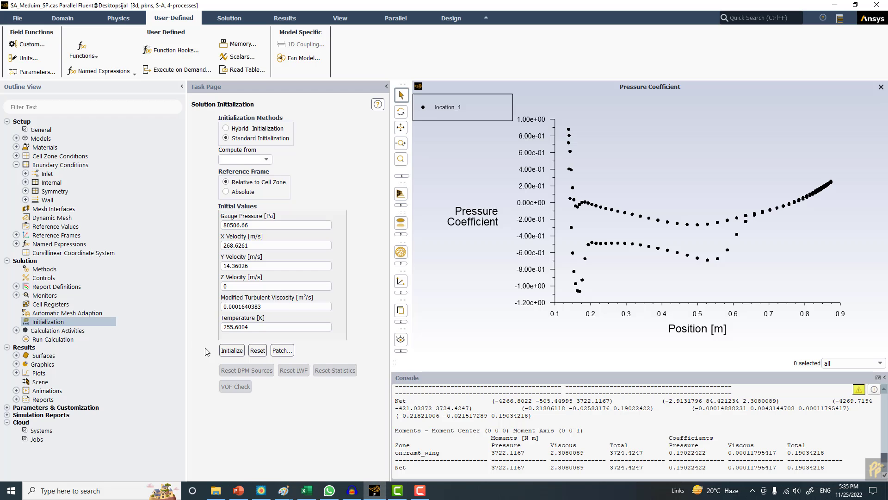
{"action": "left_click", "coordinate": [57, 340]}
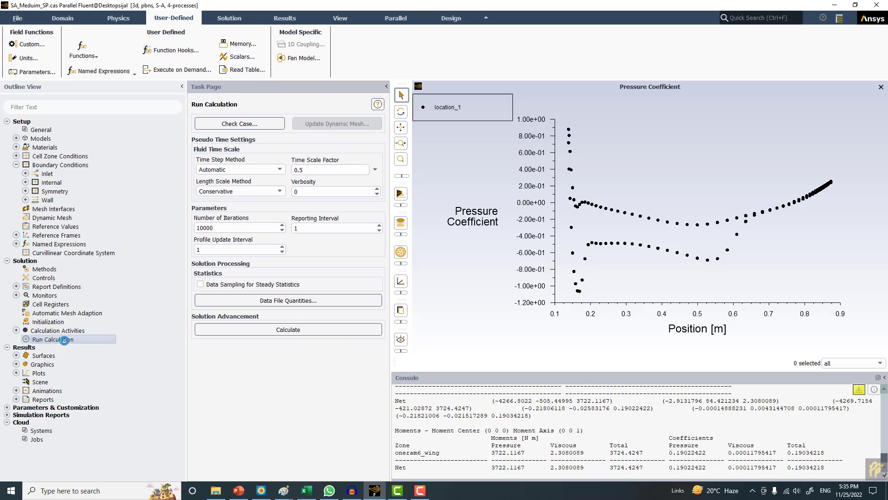
{"action": "left_click", "coordinate": [258, 329]}
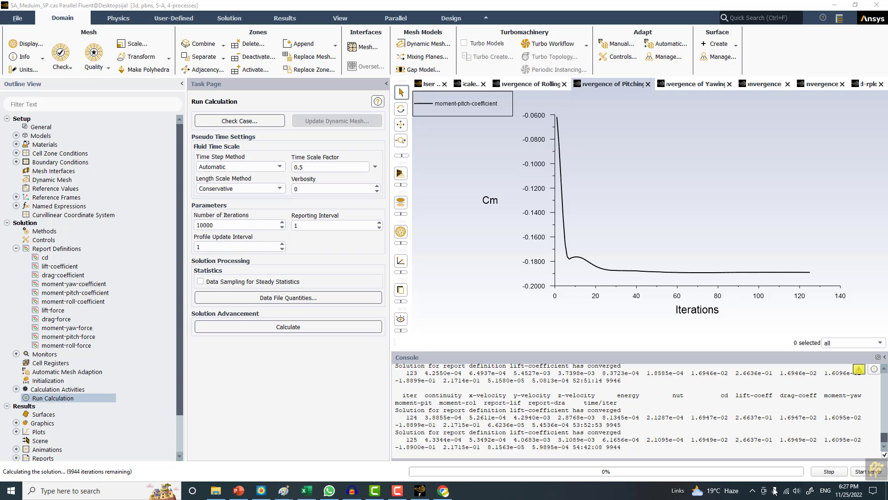
Step: Stop the running Fluent calculation at iteration 126
{"action": "left_click", "coordinate": [829, 471]}
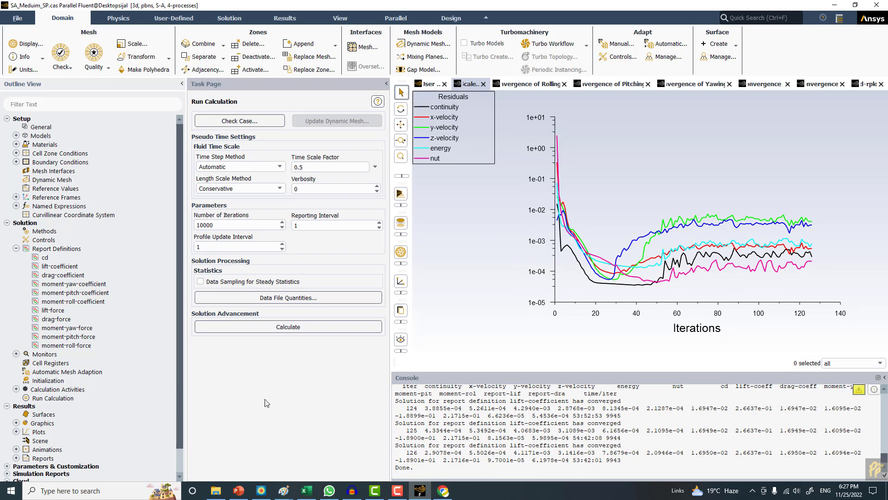
Step: Bring PowerPoint forward in a smaller restored-down window and go to slide 39
{"action": "left_click", "coordinate": [246, 492]}
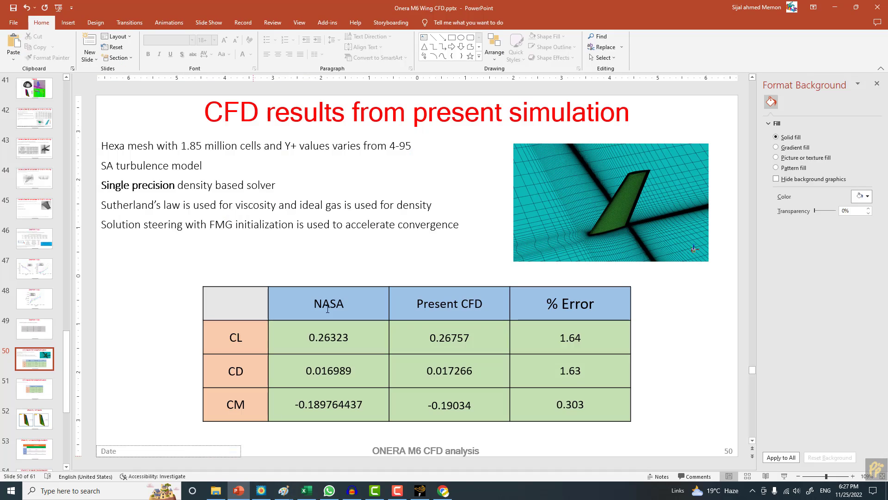
{"action": "scroll", "coordinate": [353, 250], "scroll_direction": "up", "scroll_amount": 5}
{"action": "scroll", "coordinate": [353, 249], "scroll_direction": "up", "scroll_amount": 7}
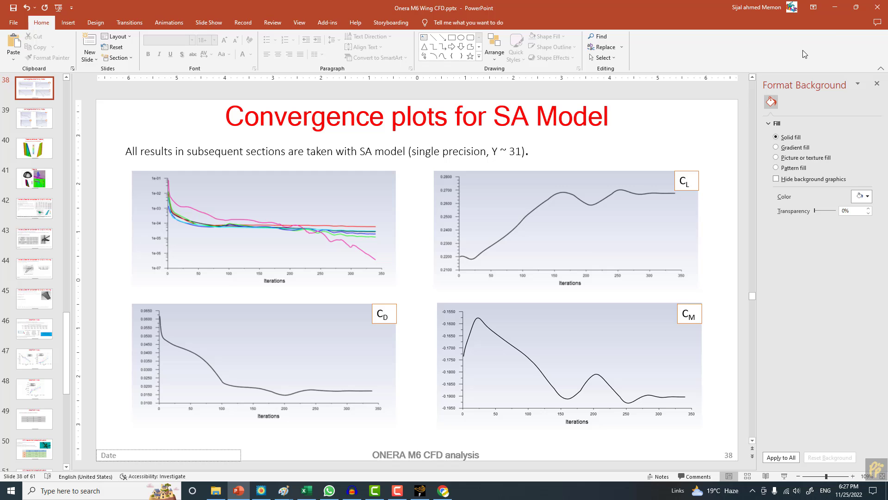
{"action": "left_click", "coordinate": [850, 7]}
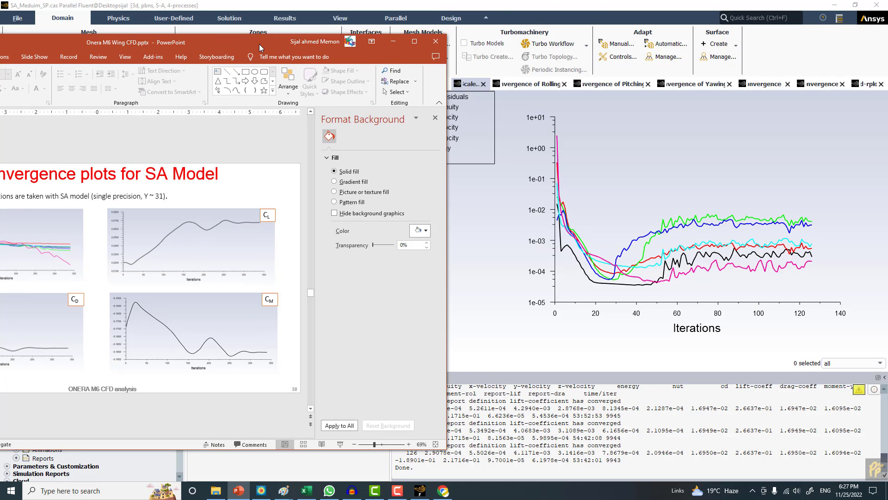
{"action": "left_click_drag", "start_coordinate": [260, 46], "coordinate": [348, 25]}
{"action": "key", "text": "Page_Down"}
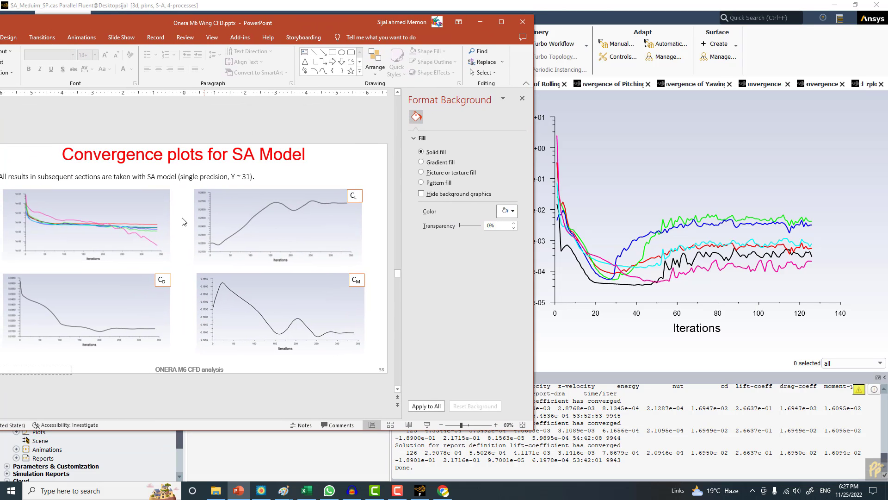
{"action": "left_click_drag", "start_coordinate": [292, 25], "coordinate": [350, 21]}
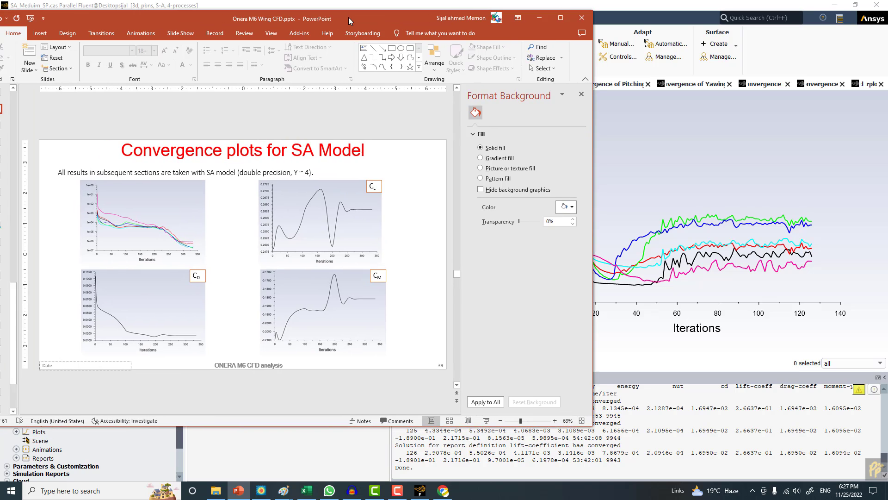
{"action": "scroll", "coordinate": [227, 221], "scroll_direction": "up", "scroll_amount": 1, "text": "ctrl"}
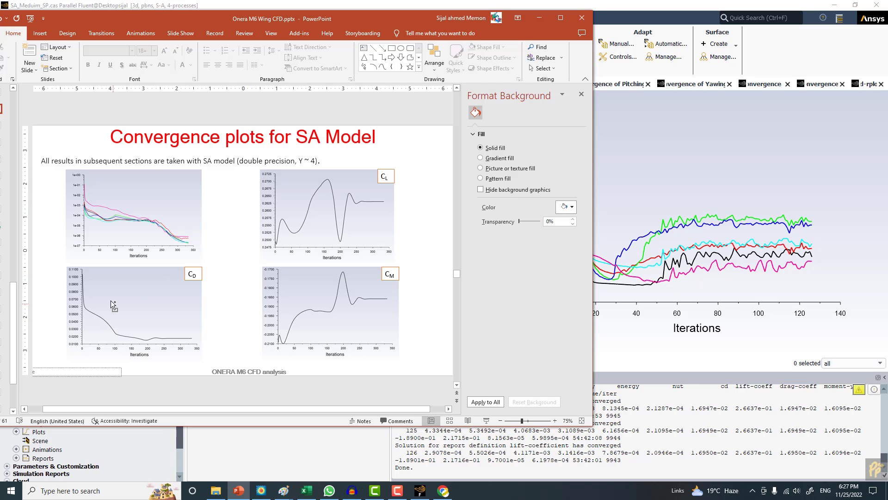
{"action": "scroll", "coordinate": [113, 305], "scroll_direction": "up", "scroll_amount": 5, "text": "ctrl"}
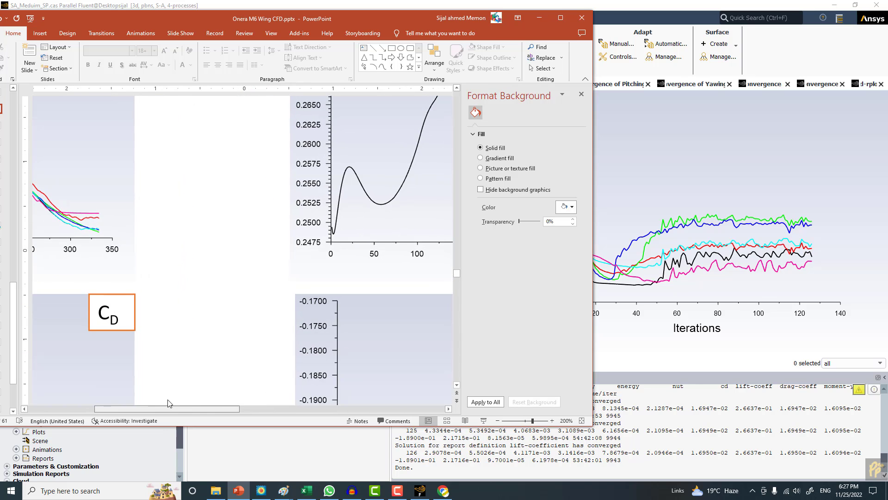
Step: Zoom slide 39 to 200%, close Format Background, and tile it beside Fluent's lift-coefficient plot
{"action": "left_click_drag", "start_coordinate": [168, 408], "coordinate": [116, 408]}
{"action": "scroll", "coordinate": [317, 228], "scroll_direction": "up", "scroll_amount": 2}
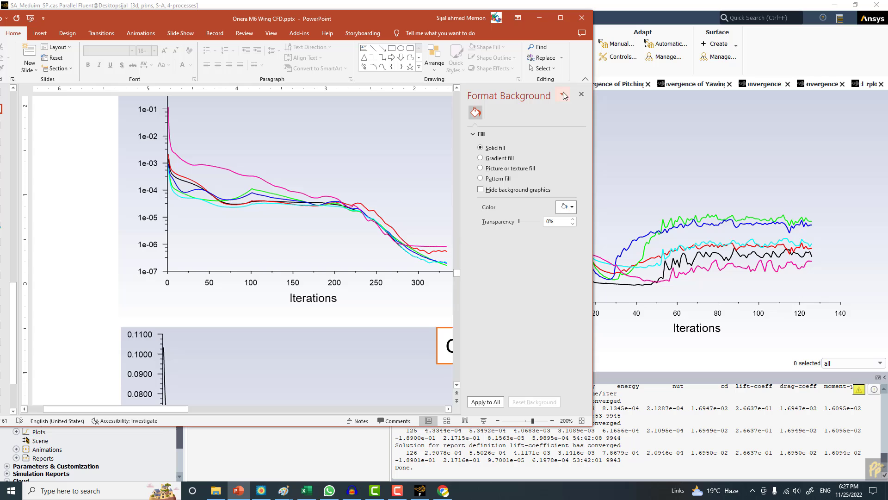
{"action": "left_click", "coordinate": [581, 94]}
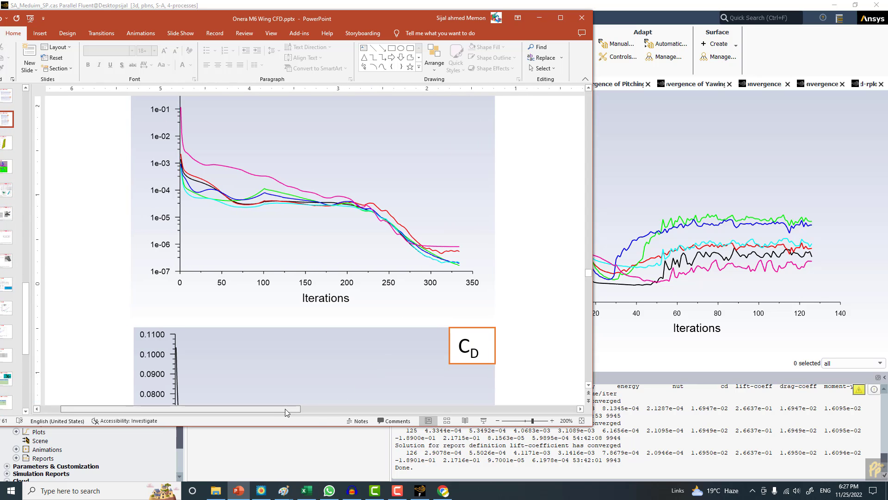
{"action": "left_click_drag", "start_coordinate": [285, 412], "coordinate": [516, 412]}
{"action": "scroll", "coordinate": [309, 245], "scroll_direction": "up", "scroll_amount": 1}
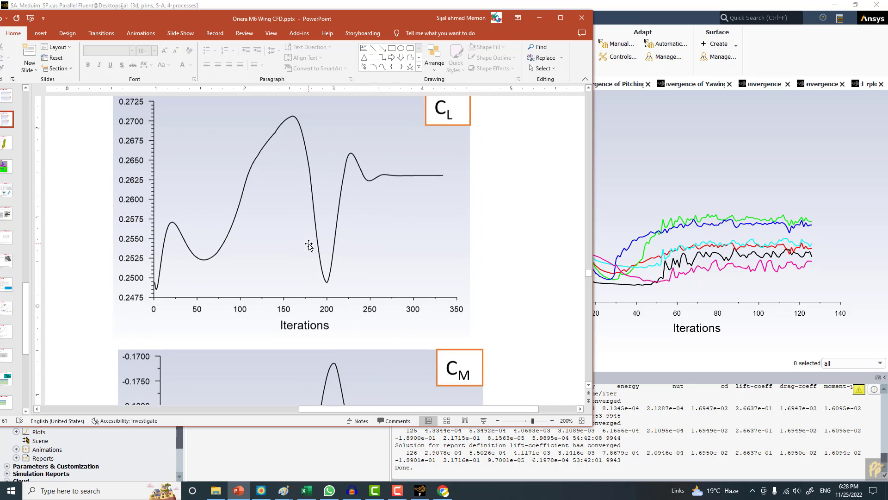
{"action": "scroll", "coordinate": [309, 245], "scroll_direction": "up", "scroll_amount": 2}
{"action": "left_click", "coordinate": [769, 86]}
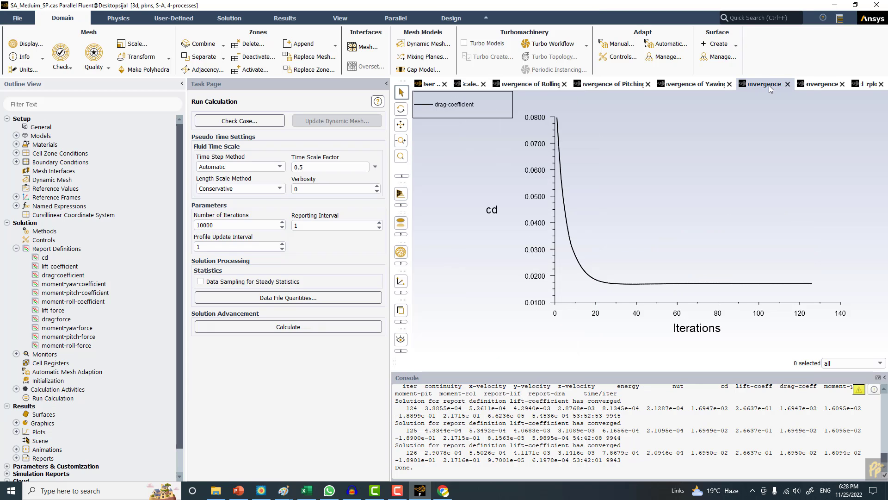
{"action": "left_click", "coordinate": [822, 85]}
{"action": "key", "text": "alt+Tab"}
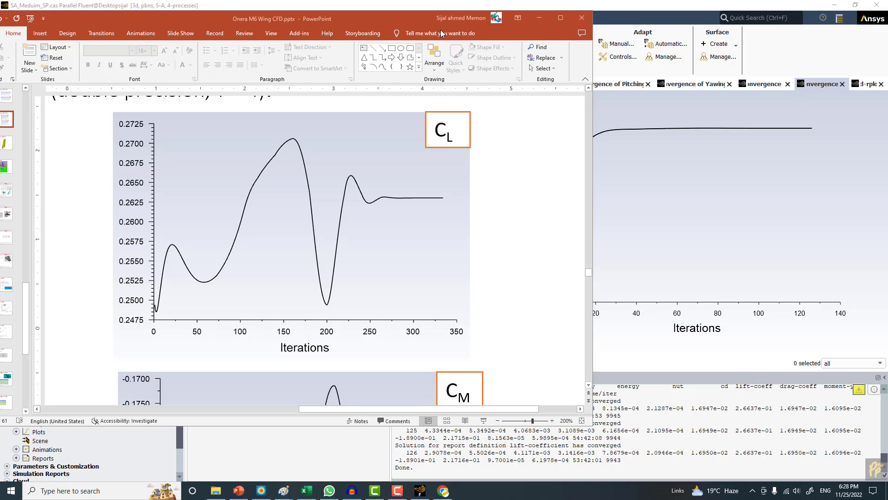
{"action": "left_click_drag", "start_coordinate": [414, 24], "coordinate": [362, 51]}
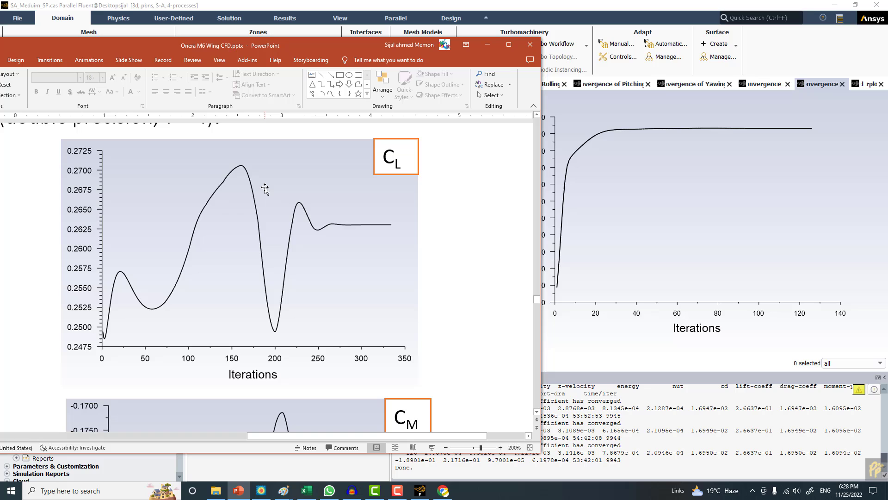
{"action": "left_click", "coordinate": [873, 469]}
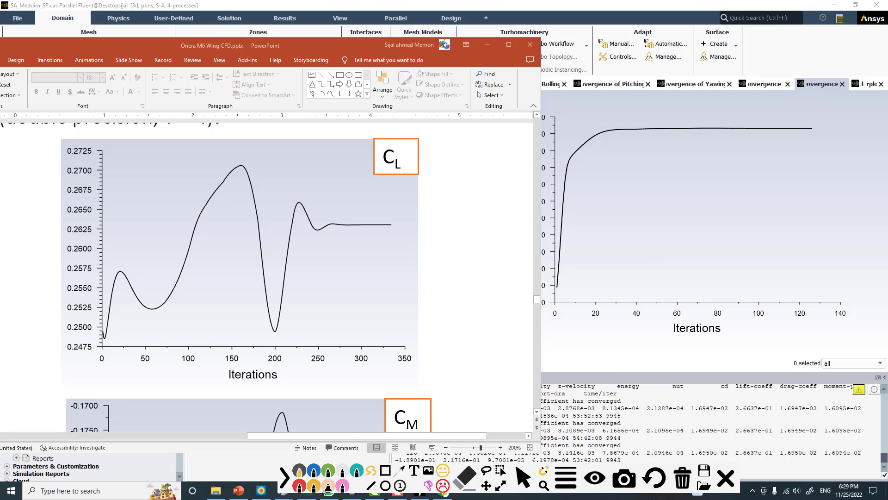
{"action": "left_click", "coordinate": [300, 486]}
{"action": "mouse_move", "coordinate": [646, 189]}
{"action": "left_mouse_down"}
{"action": "mouse_move", "coordinate": [646, 221]}
{"action": "mouse_move", "coordinate": [649, 204]}
{"action": "mouse_move", "coordinate": [667, 195]}
{"action": "left_mouse_up"}
{"action": "mouse_move", "coordinate": [676, 200]}
{"action": "left_mouse_down"}
{"action": "mouse_move", "coordinate": [703, 202]}
{"action": "mouse_move", "coordinate": [712, 186]}
{"action": "mouse_move", "coordinate": [718, 199]}
{"action": "mouse_move", "coordinate": [737, 188]}
{"action": "mouse_move", "coordinate": [806, 196]}
{"action": "mouse_move", "coordinate": [855, 172]}
{"action": "left_mouse_up"}
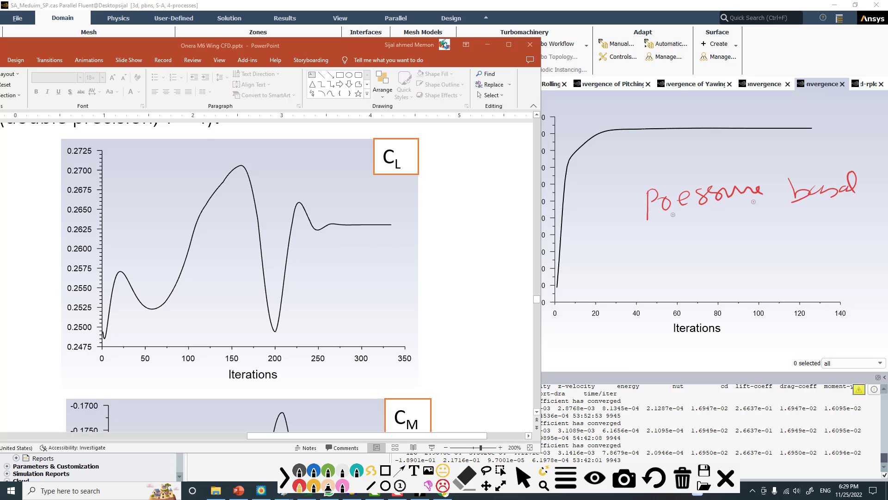
{"action": "mouse_move", "coordinate": [327, 252]}
{"action": "left_mouse_down"}
{"action": "mouse_move", "coordinate": [327, 268]}
{"action": "mouse_move", "coordinate": [396, 244]}
{"action": "mouse_move", "coordinate": [404, 221]}
{"action": "mouse_move", "coordinate": [428, 231]}
{"action": "mouse_move", "coordinate": [414, 227]}
{"action": "mouse_move", "coordinate": [453, 223]}
{"action": "mouse_move", "coordinate": [497, 196]}
{"action": "mouse_move", "coordinate": [507, 175]}
{"action": "left_mouse_up"}
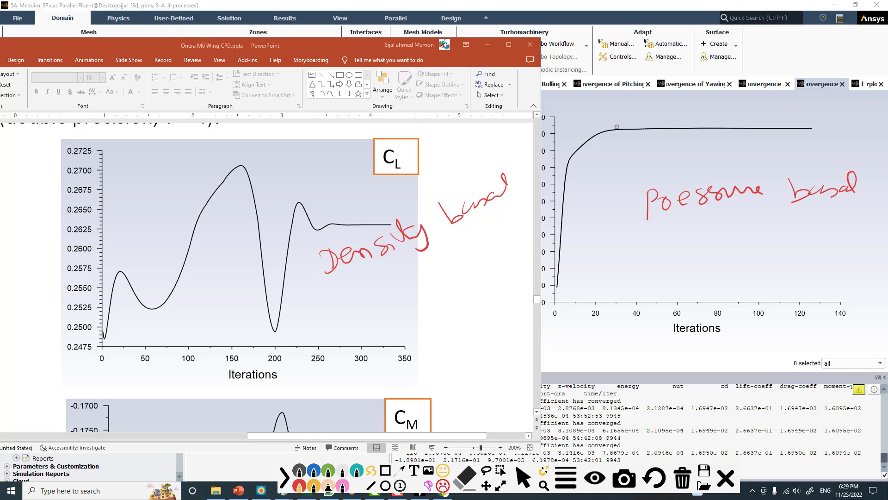
{"action": "mouse_move", "coordinate": [618, 125]}
{"action": "left_mouse_down"}
{"action": "mouse_move", "coordinate": [620, 132]}
{"action": "mouse_move", "coordinate": [616, 124]}
{"action": "left_mouse_up"}
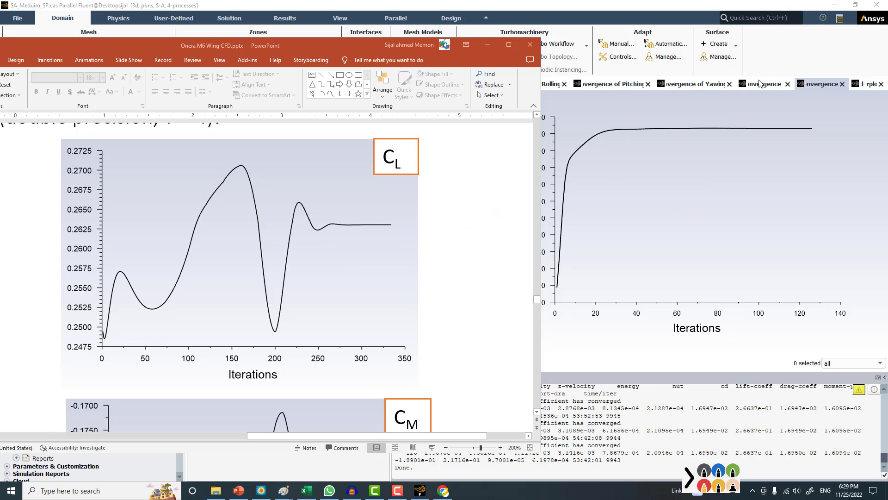
Step: Show Fluent's drag-coefficient plot next to slide 39's CD chart
{"action": "left_click", "coordinate": [761, 85]}
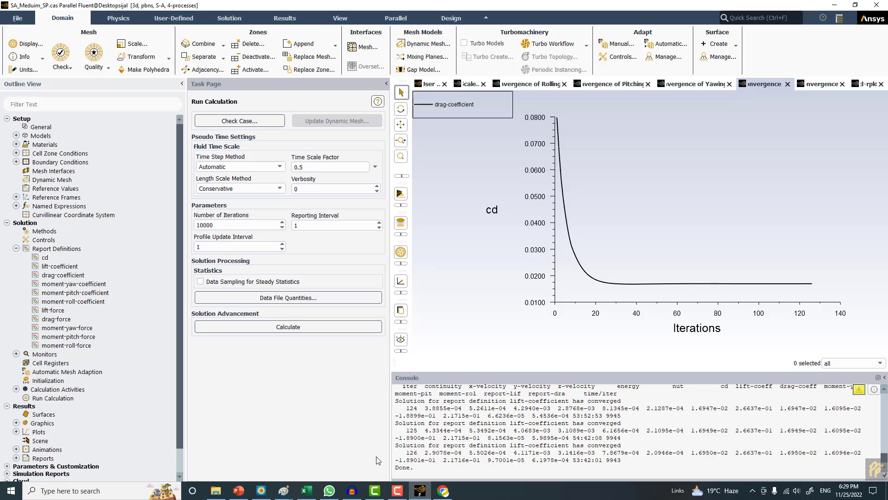
{"action": "left_click", "coordinate": [239, 490]}
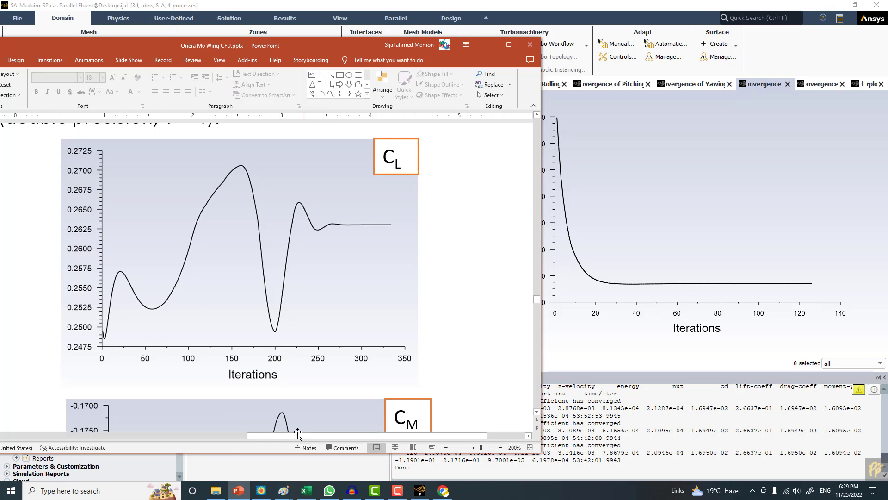
{"action": "left_click_drag", "start_coordinate": [296, 436], "coordinate": [185, 435]}
{"action": "scroll", "coordinate": [181, 353], "scroll_direction": "down", "scroll_amount": 1}
{"action": "scroll", "coordinate": [181, 353], "scroll_direction": "down", "scroll_amount": 2}
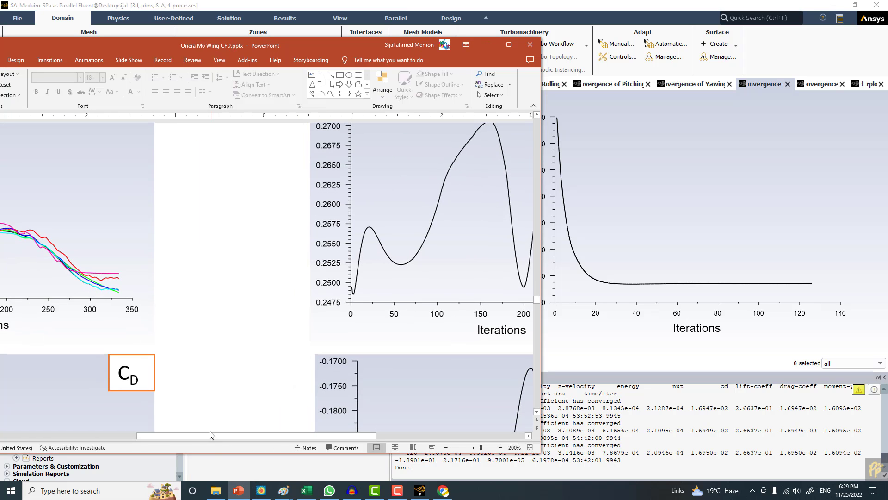
{"action": "left_click_drag", "start_coordinate": [257, 436], "coordinate": [157, 435]}
{"action": "scroll", "coordinate": [210, 359], "scroll_direction": "down", "scroll_amount": 2}
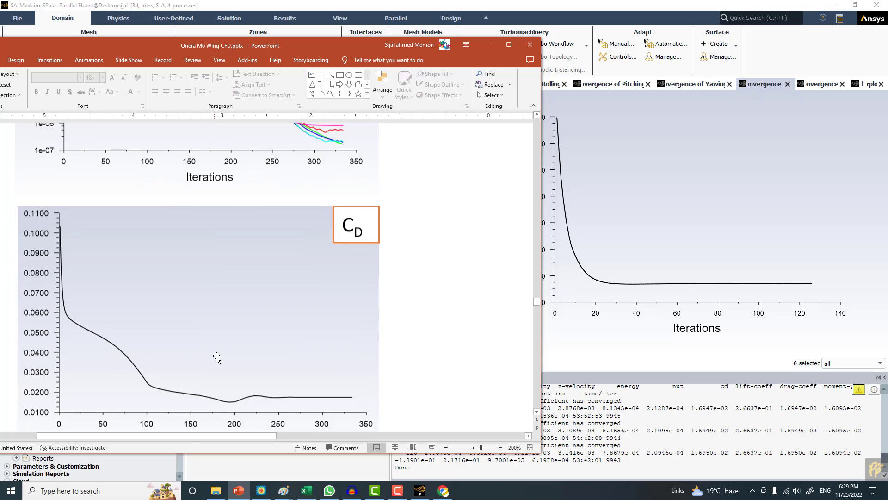
Step: Show Fluent's pitching-moment plot and bring slide 39's CM chart alongside for comparison
{"action": "left_click", "coordinate": [611, 87]}
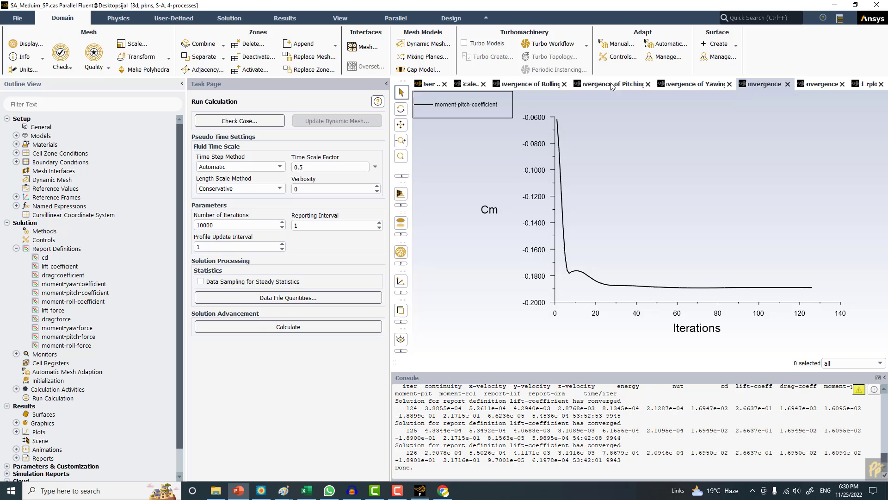
{"action": "left_click", "coordinate": [238, 490]}
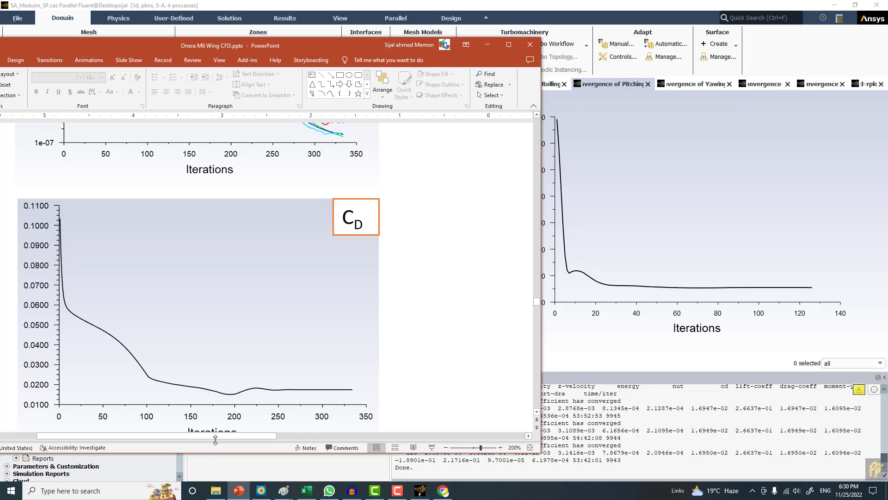
{"action": "left_click_drag", "start_coordinate": [215, 440], "coordinate": [404, 445]}
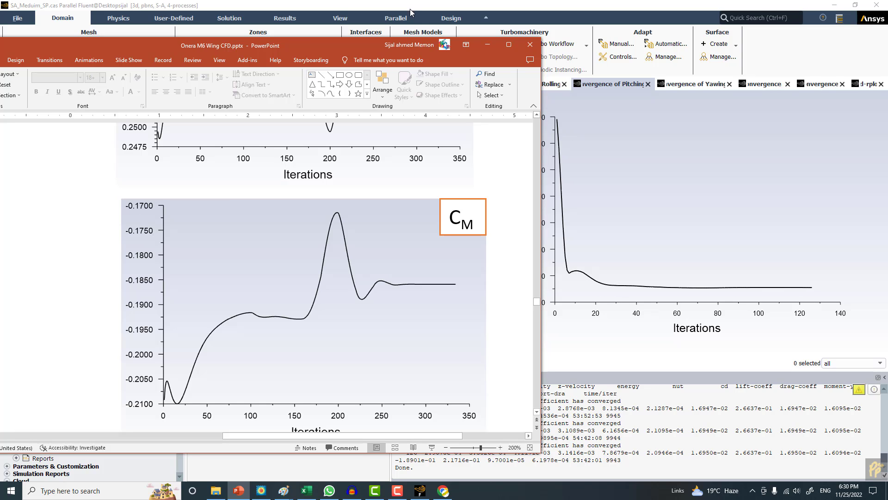
{"action": "left_click", "coordinate": [486, 46]}
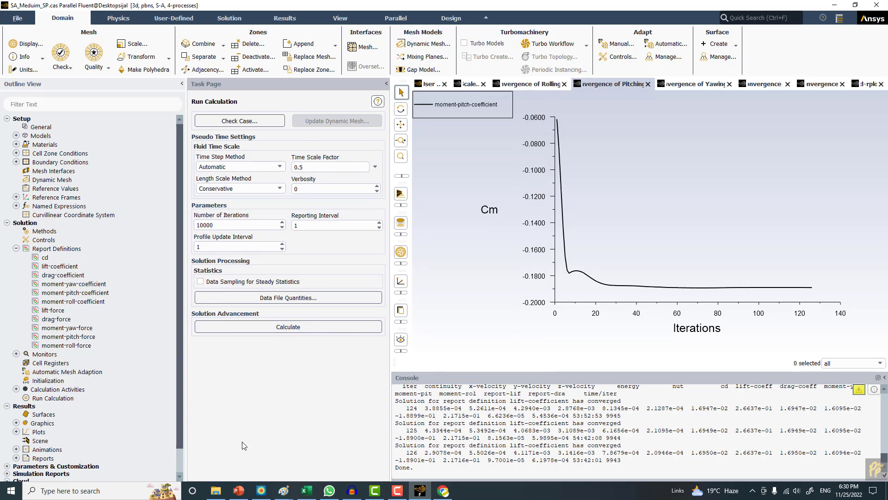
{"action": "left_click", "coordinate": [239, 490]}
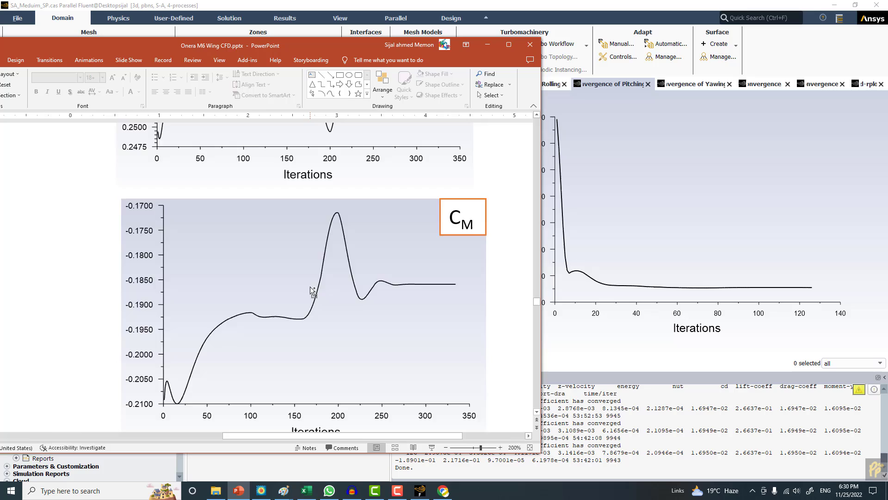
Step: Maximize PowerPoint and scroll to slide 50's NASA versus Present CFD table
{"action": "scroll", "coordinate": [310, 288], "scroll_direction": "down", "scroll_amount": 10, "text": "ctrl"}
{"action": "left_click", "coordinate": [508, 44]}
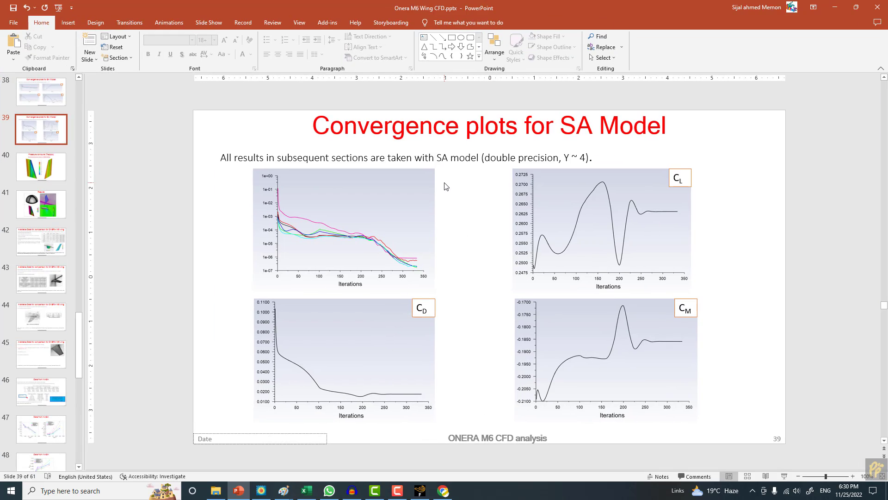
{"action": "scroll", "coordinate": [445, 185], "scroll_direction": "down", "scroll_amount": 8}
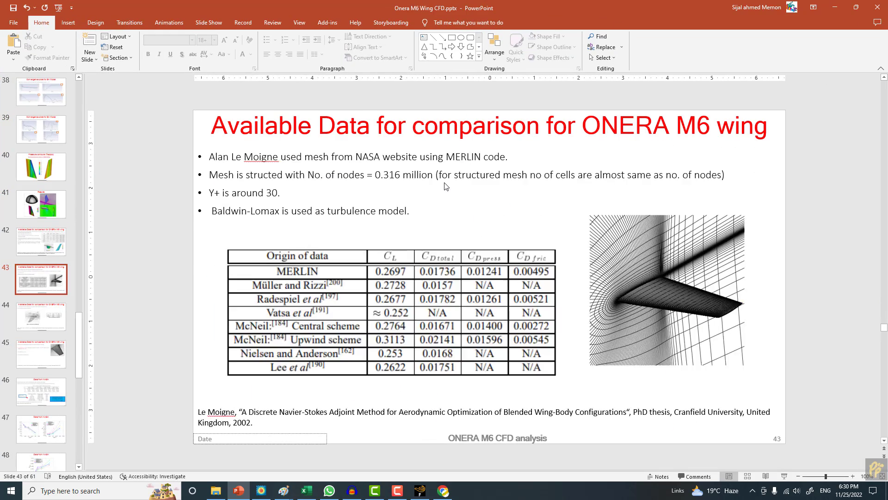
{"action": "scroll", "coordinate": [445, 186], "scroll_direction": "down", "scroll_amount": 3}
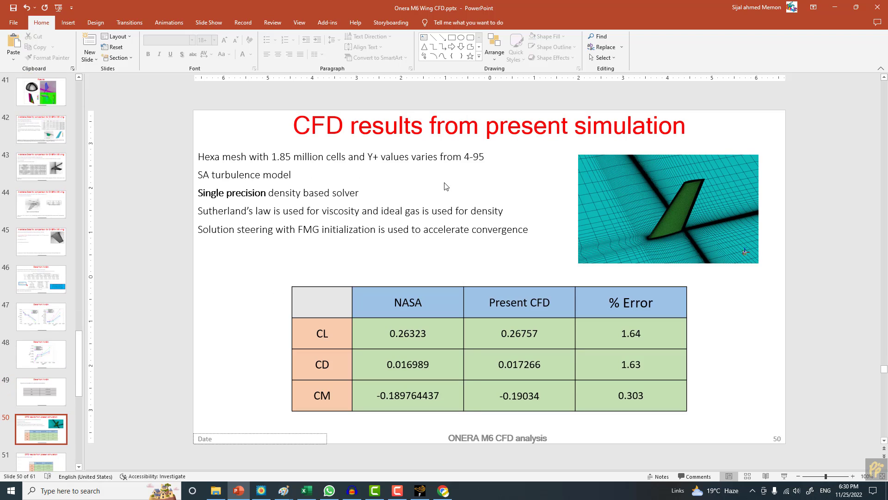
{"action": "scroll", "coordinate": [445, 186], "scroll_direction": "up", "scroll_amount": 1}
{"action": "scroll", "coordinate": [445, 185], "scroll_direction": "down", "scroll_amount": 1}
Step: Insert a column right of % Error headed 'Pressure based solver'
{"action": "left_click", "coordinate": [640, 302]}
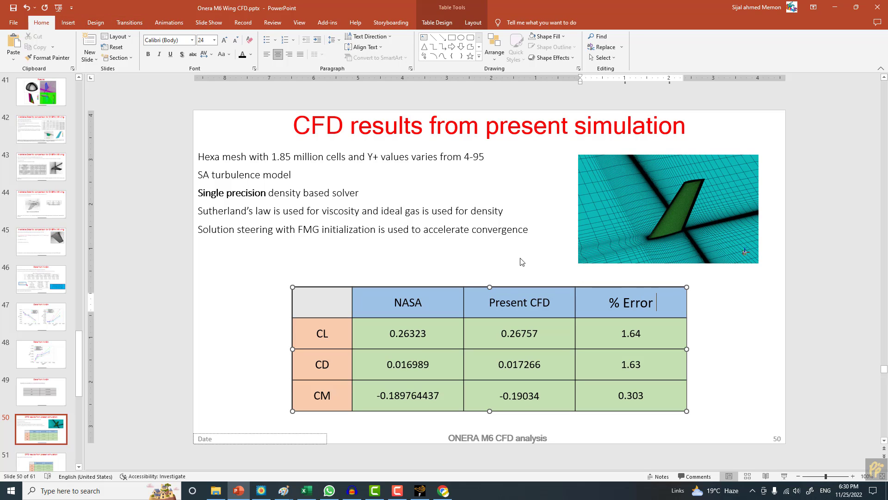
{"action": "left_click_drag", "start_coordinate": [627, 318], "coordinate": [665, 409]}
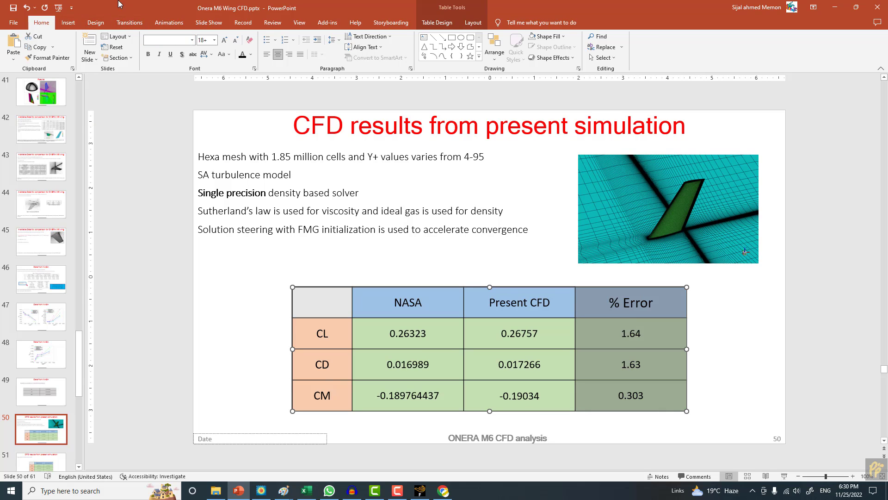
{"action": "left_click", "coordinate": [432, 23]}
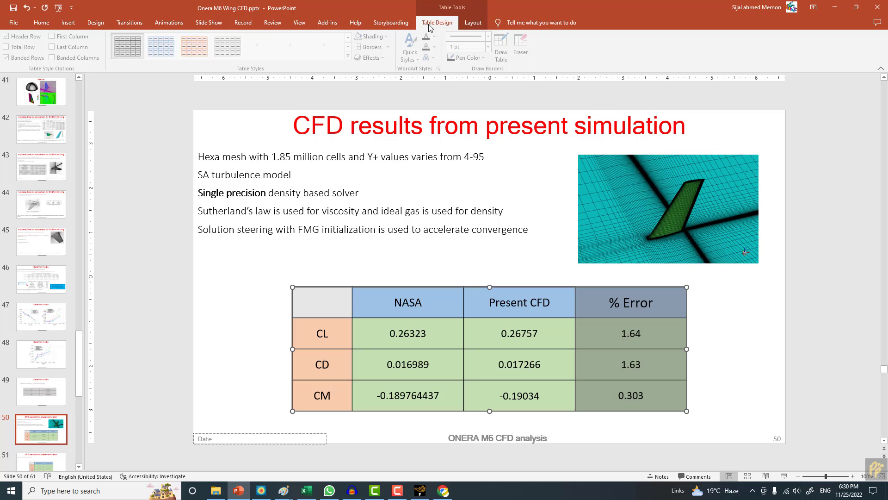
{"action": "left_click", "coordinate": [472, 23]}
{"action": "left_click", "coordinate": [148, 47]}
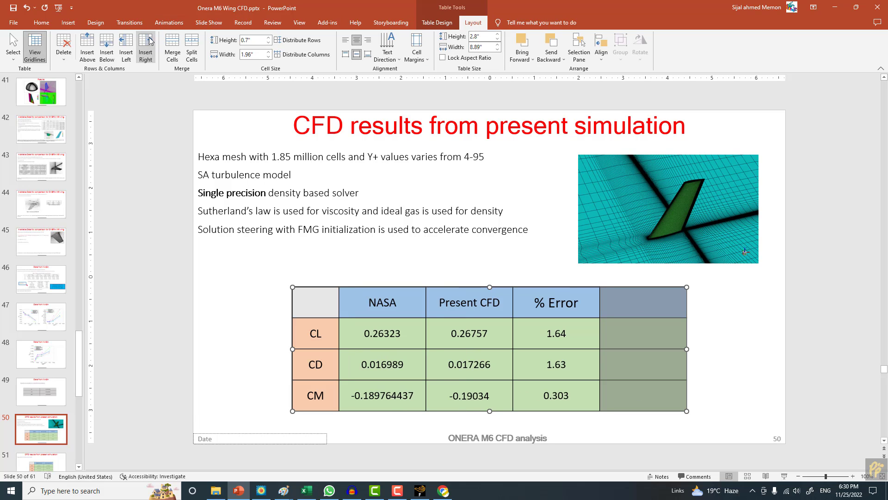
{"action": "left_click", "coordinate": [641, 309]}
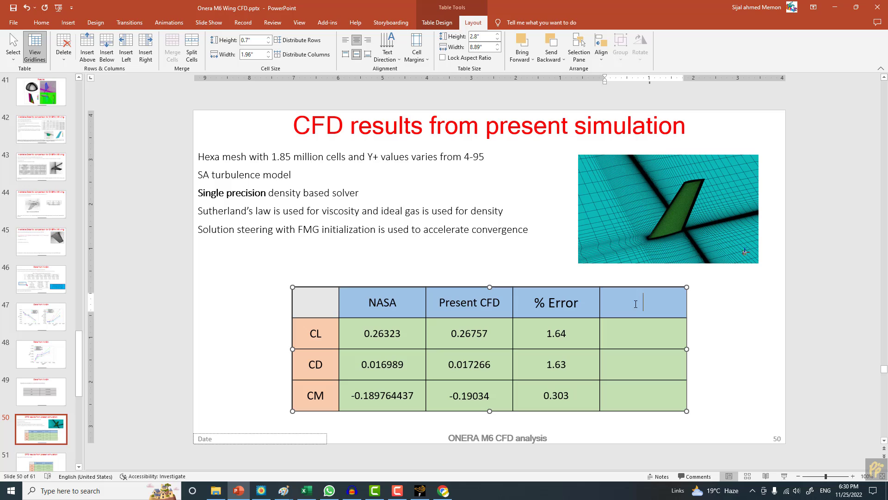
{"action": "type", "text": "Pressure based solver"}
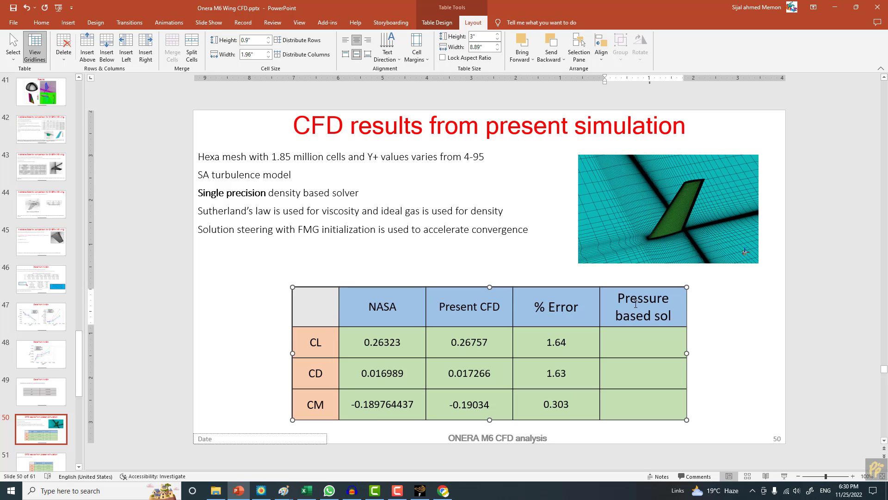
Step: Place PowerPoint beside Fluent and enter CL 0.26637 in the new column
{"action": "left_click", "coordinate": [856, 7]}
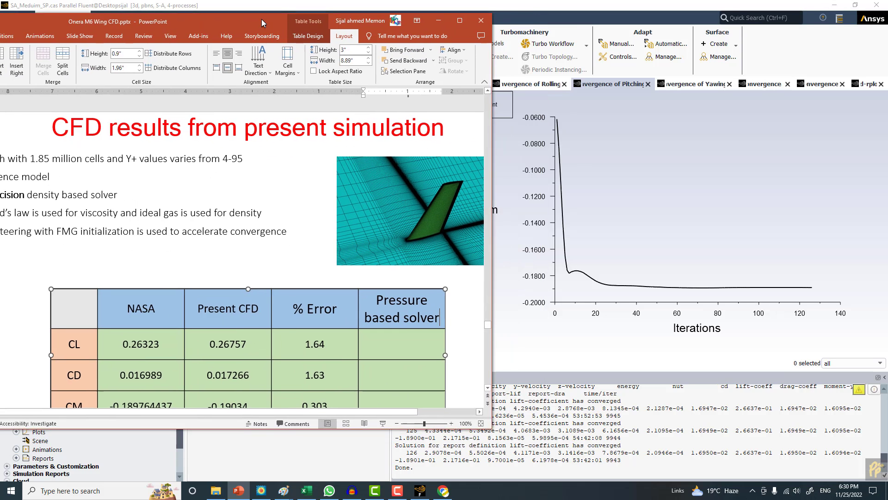
{"action": "left_click_drag", "start_coordinate": [262, 24], "coordinate": [343, 30]}
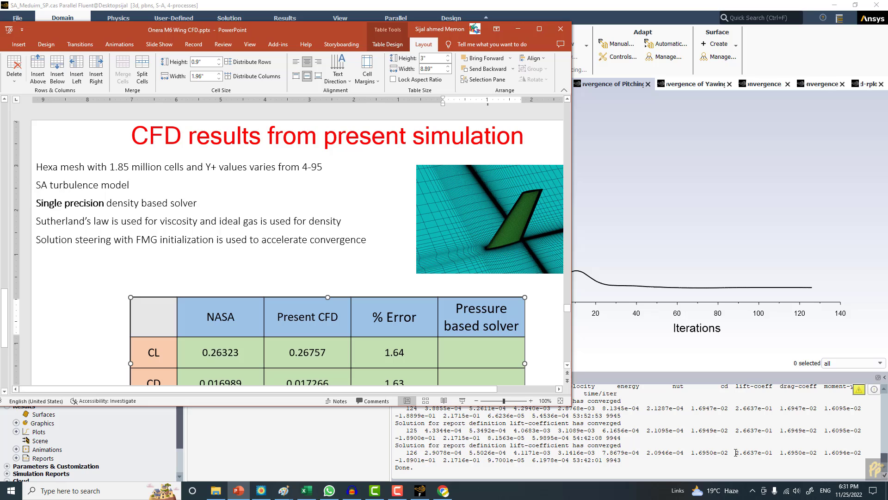
{"action": "scroll", "coordinate": [461, 354], "scroll_direction": "down", "scroll_amount": 1}
{"action": "left_click", "coordinate": [472, 337]}
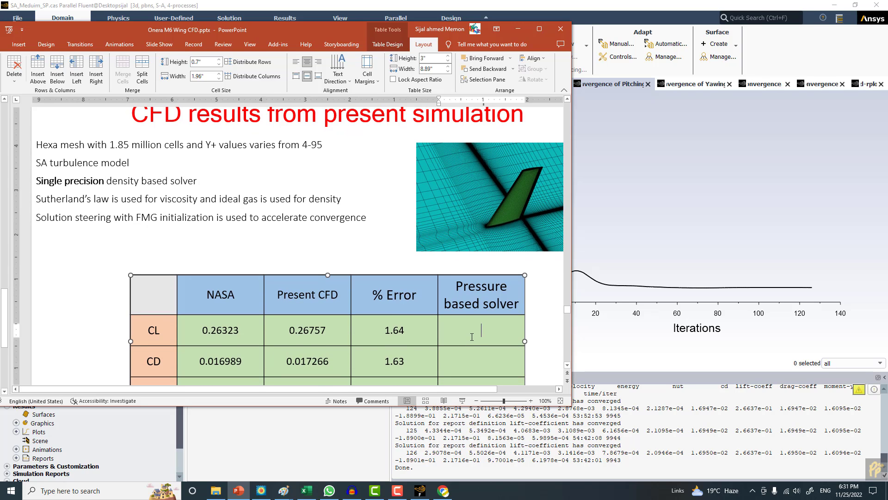
{"action": "type", "text": "0.26637"}
Step: Enter CD 0.01695 and CM -0.18901 in the new column, then maximize PowerPoint
{"action": "key", "text": "Down"}
{"action": "type", "text": "1."}
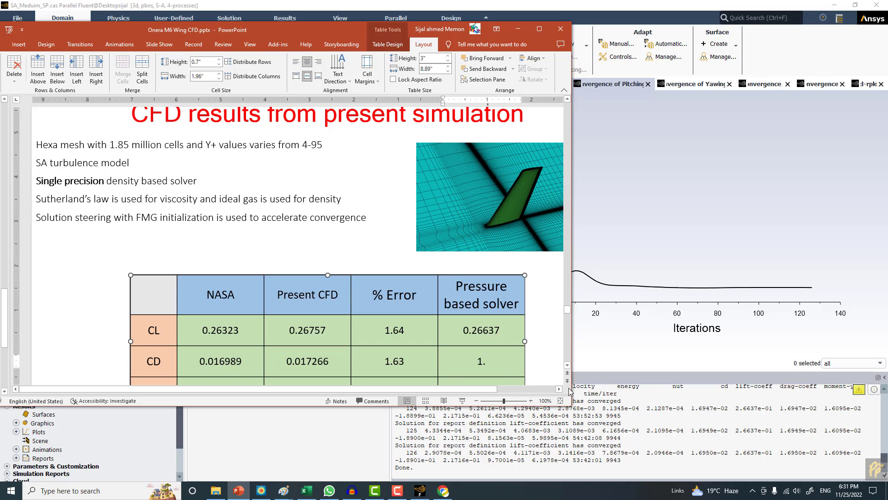
{"action": "key", "text": "BackSpace"}
{"action": "key", "text": "BackSpace"}
{"action": "type", "text": "0.01695"}
{"action": "scroll", "coordinate": [490, 320], "scroll_direction": "down", "scroll_amount": 1}
{"action": "left_click", "coordinate": [473, 355]}
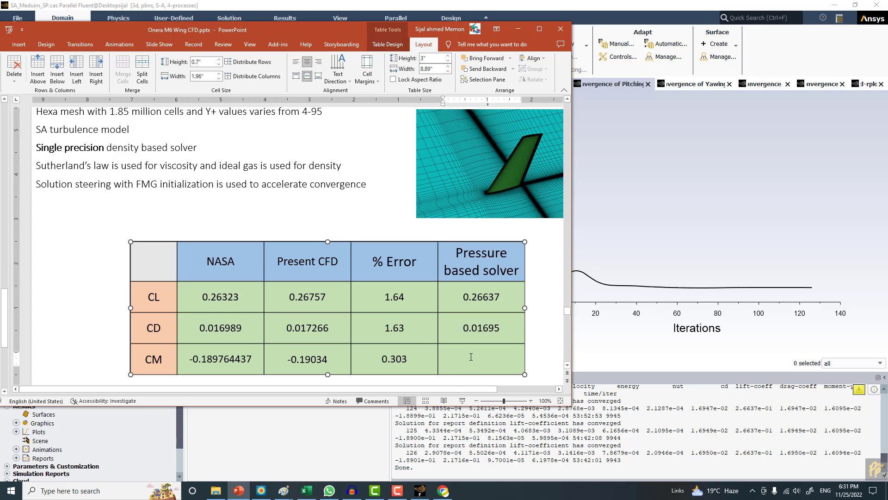
{"action": "type", "text": "-0.18901"}
{"action": "left_click", "coordinate": [539, 29]}
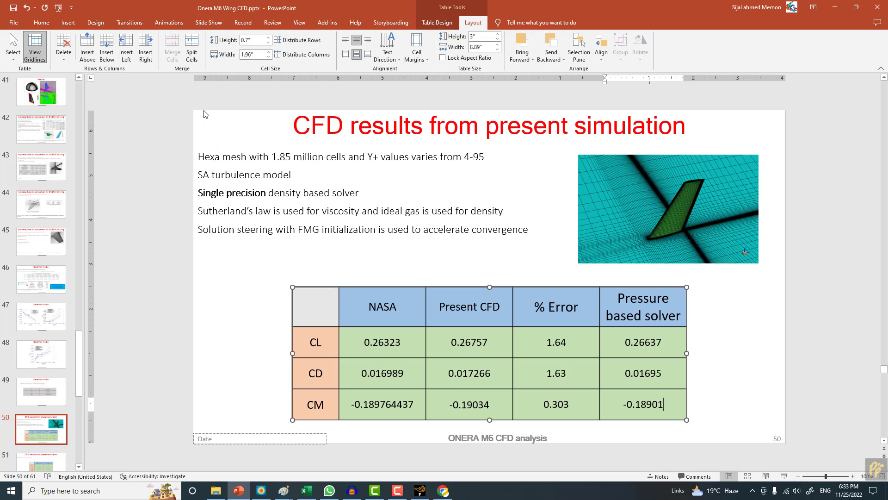
Step: Show slide 39's convergence plots in PowerPoint's reading view
{"action": "left_click", "coordinate": [41, 317]}
{"action": "scroll", "coordinate": [28, 220], "scroll_direction": "up", "scroll_amount": 8}
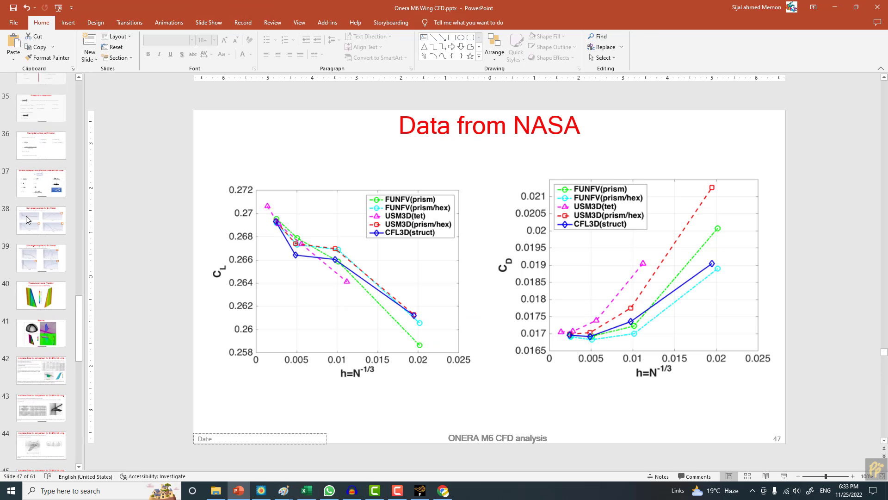
{"action": "scroll", "coordinate": [26, 205], "scroll_direction": "up", "scroll_amount": 6}
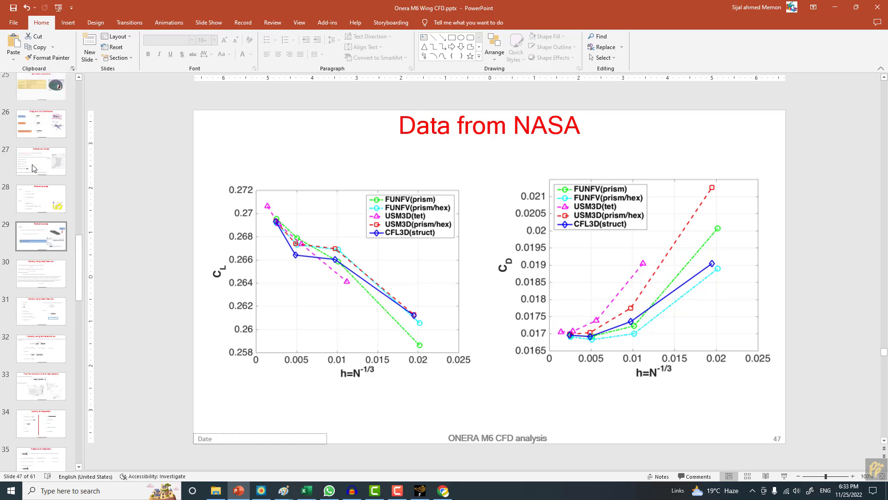
{"action": "scroll", "coordinate": [33, 176], "scroll_direction": "up", "scroll_amount": 6}
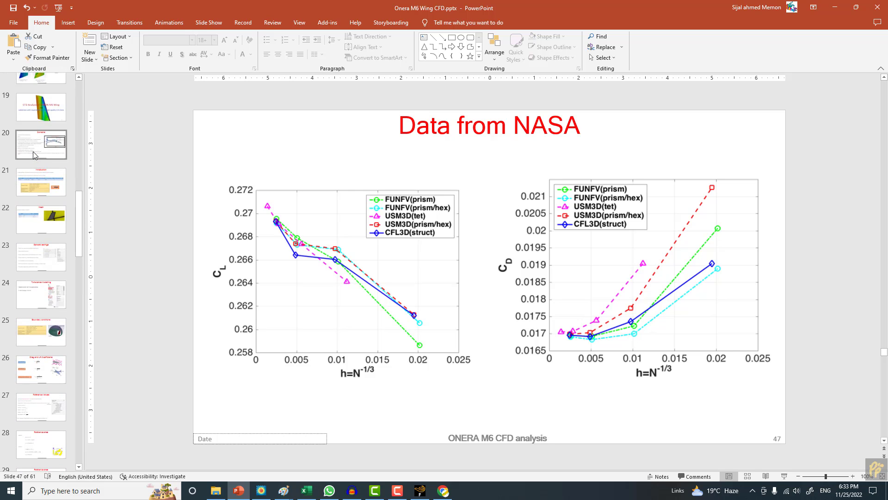
{"action": "scroll", "coordinate": [33, 191], "scroll_direction": "down", "scroll_amount": 10}
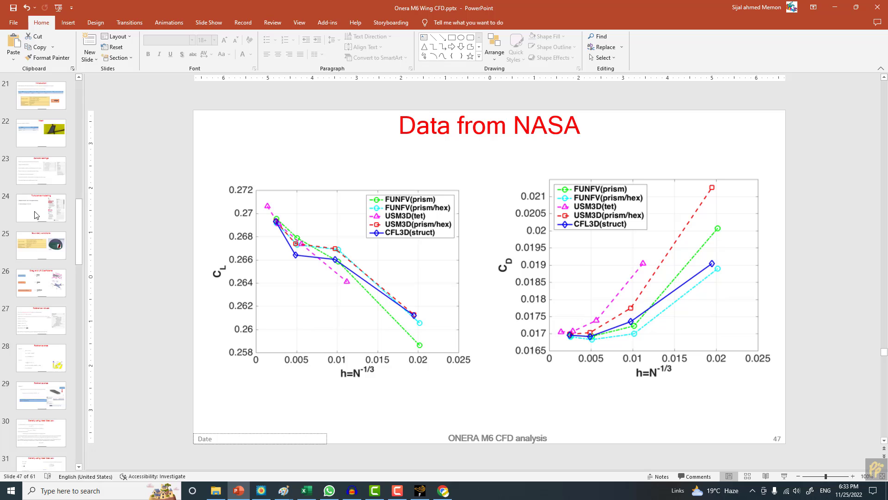
{"action": "scroll", "coordinate": [39, 277], "scroll_direction": "down", "scroll_amount": 7}
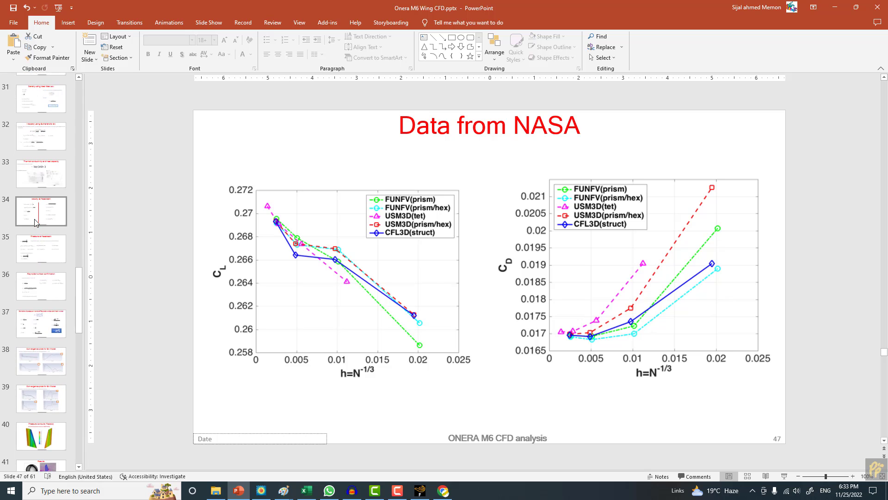
{"action": "left_click", "coordinate": [40, 322]}
{"action": "scroll", "coordinate": [40, 322], "scroll_direction": "down", "scroll_amount": 2}
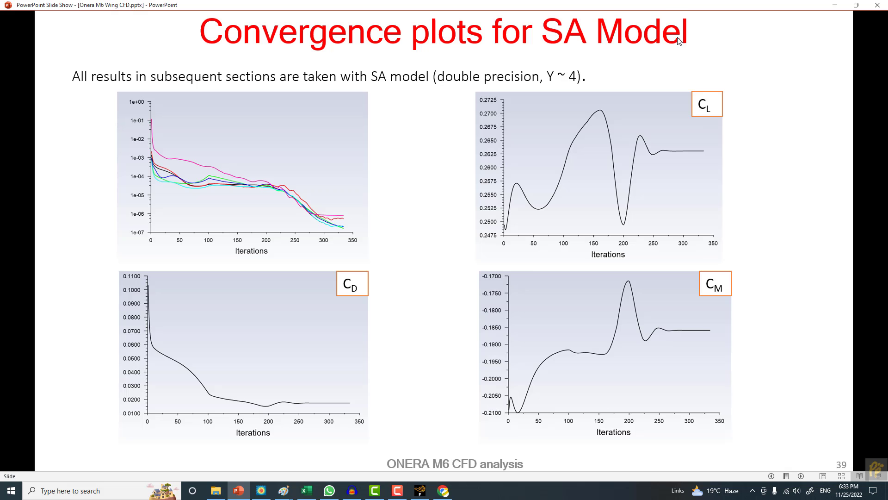
{"action": "left_click", "coordinate": [766, 476]}
Step: Rearrange the PowerPoint and Fluent windows, then maximize Ansys Fluent
{"action": "double_click", "coordinate": [696, 3]}
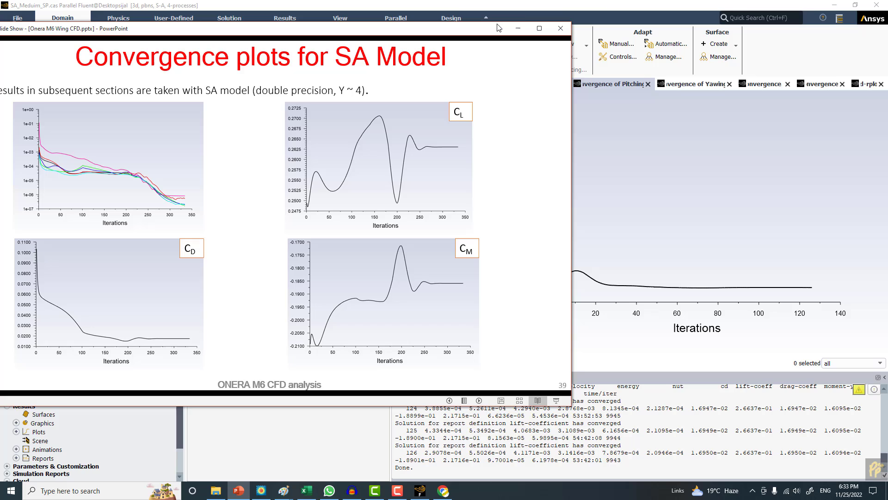
{"action": "double_click", "coordinate": [609, 5]}
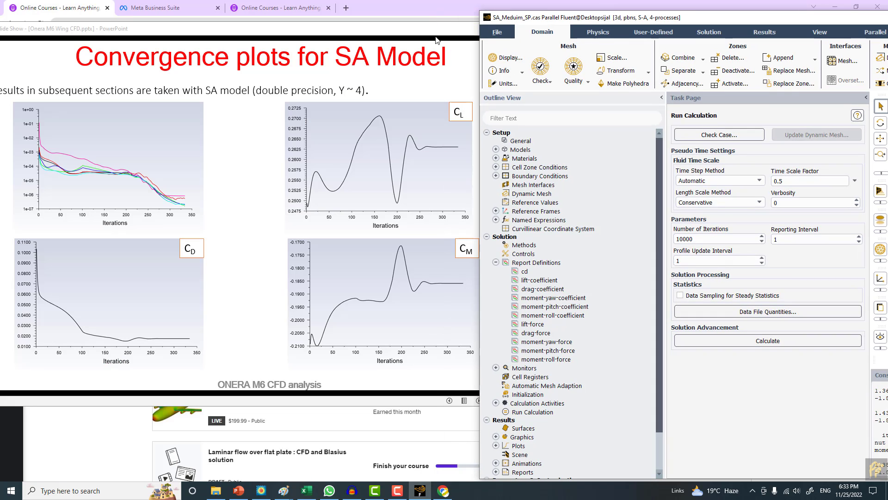
{"action": "left_click_drag", "start_coordinate": [443, 32], "coordinate": [421, 33]}
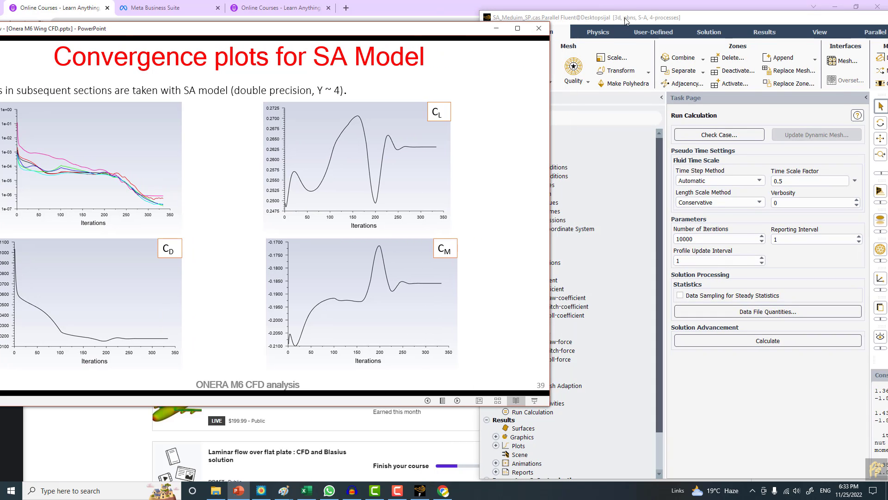
{"action": "left_click_drag", "start_coordinate": [626, 21], "coordinate": [599, 20]}
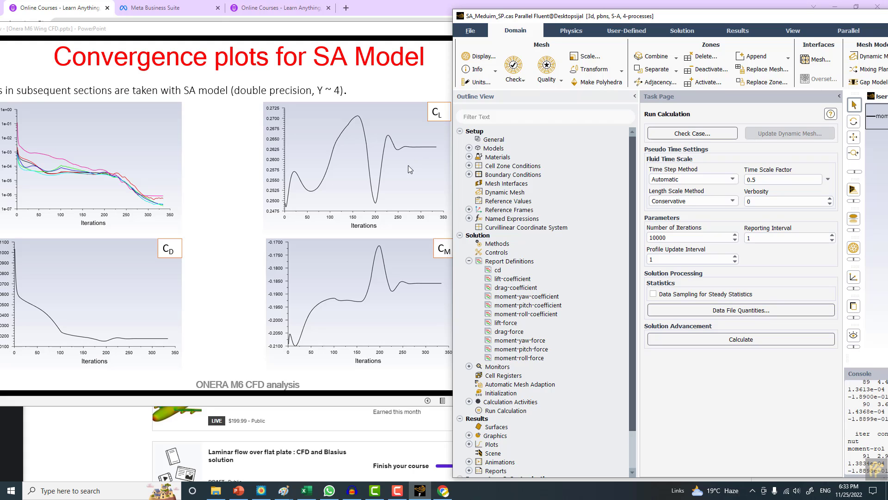
{"action": "double_click", "coordinate": [781, 19]}
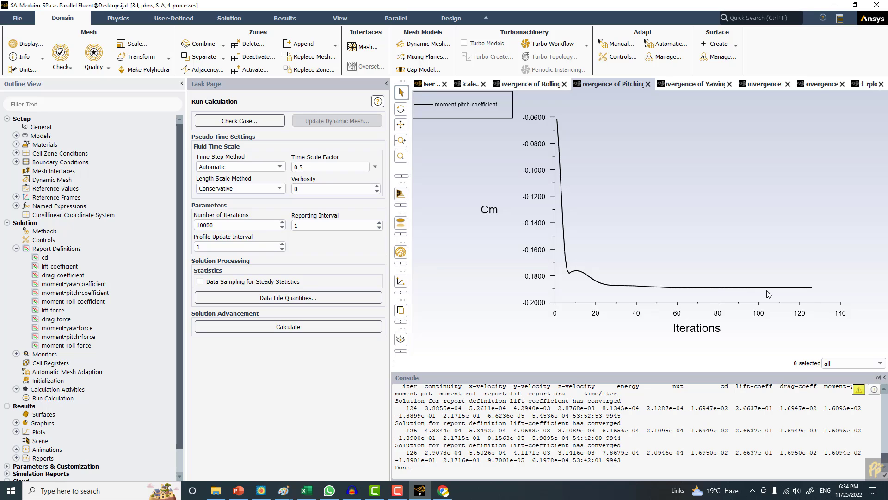
Step: Switch Fluent's graphics window from the drag-coefficient plot to the lift-coefficient convergence plot
{"action": "left_click", "coordinate": [765, 85]}
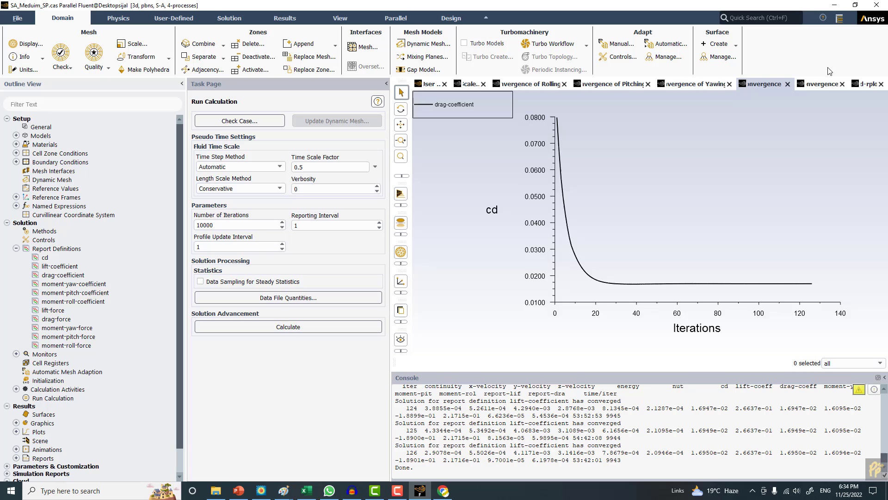
{"action": "left_click", "coordinate": [824, 86]}
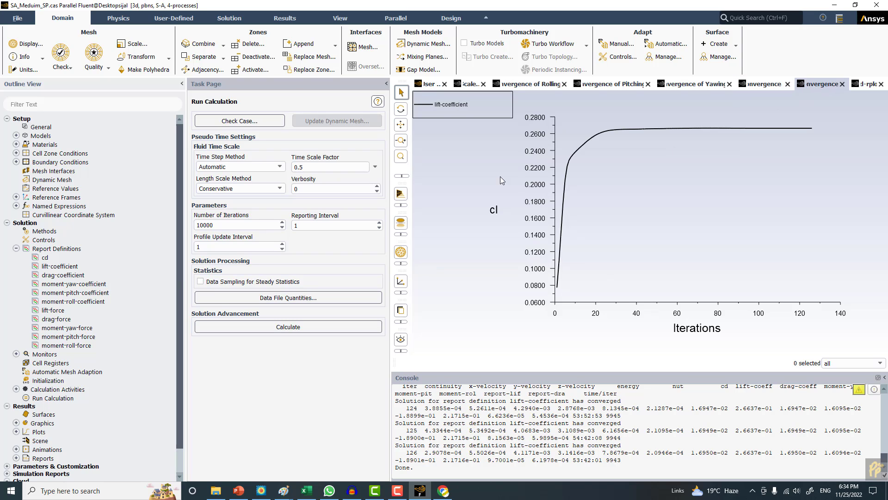